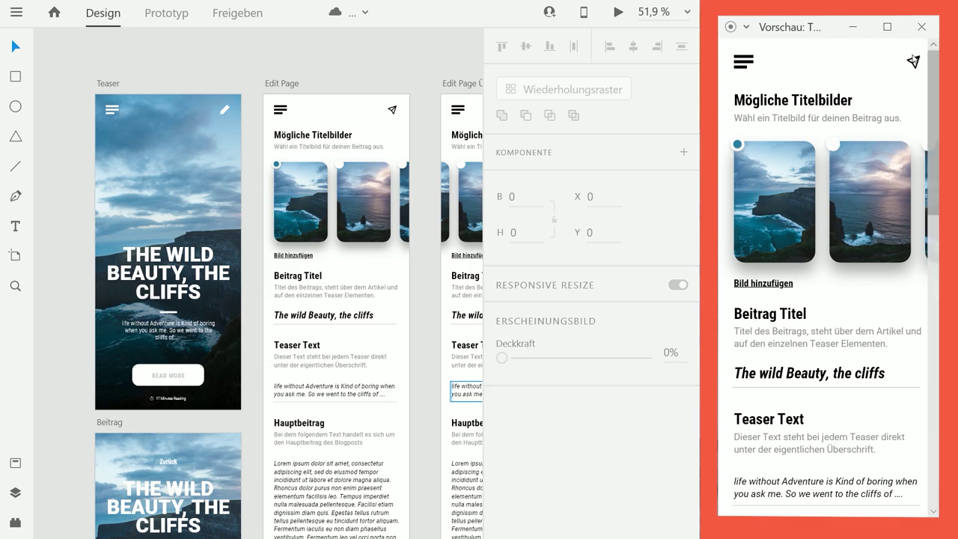
# Test the prototype preview by sending the edit page, opening the article through READ MORE, and returning with Zurück.
pyautogui.click(913, 66)
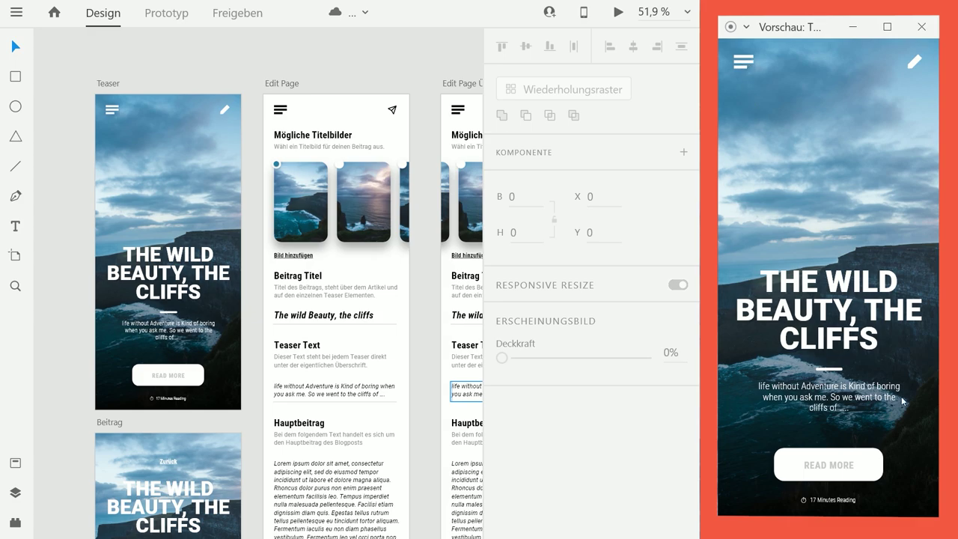
pyautogui.click(836, 465)
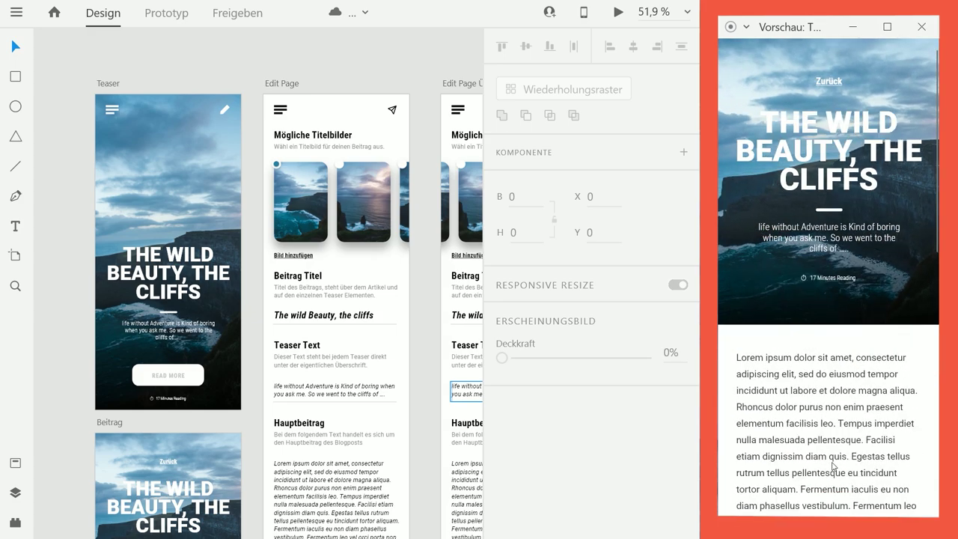
pyautogui.click(830, 82)
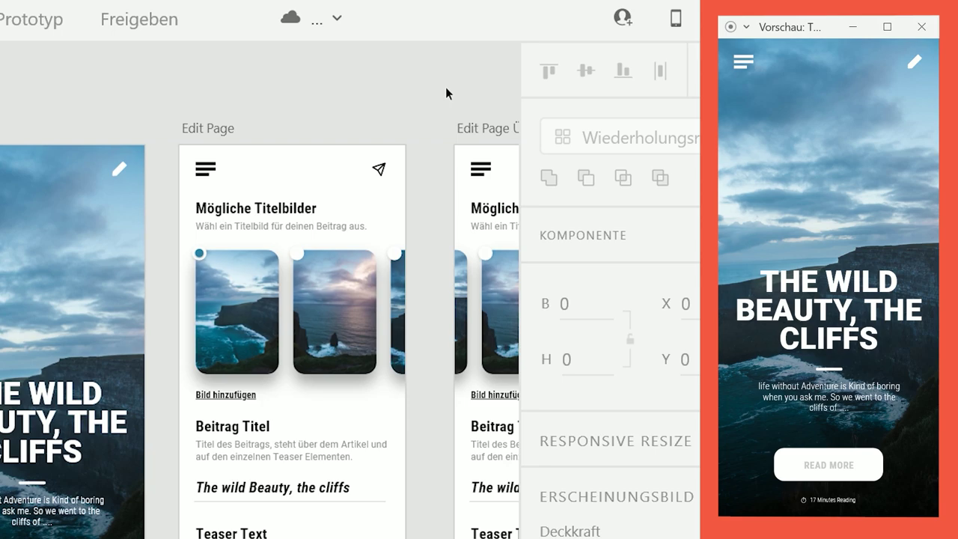
# Open the document's version history and bookmark today's 19:15 version.
pyautogui.click(337, 18)
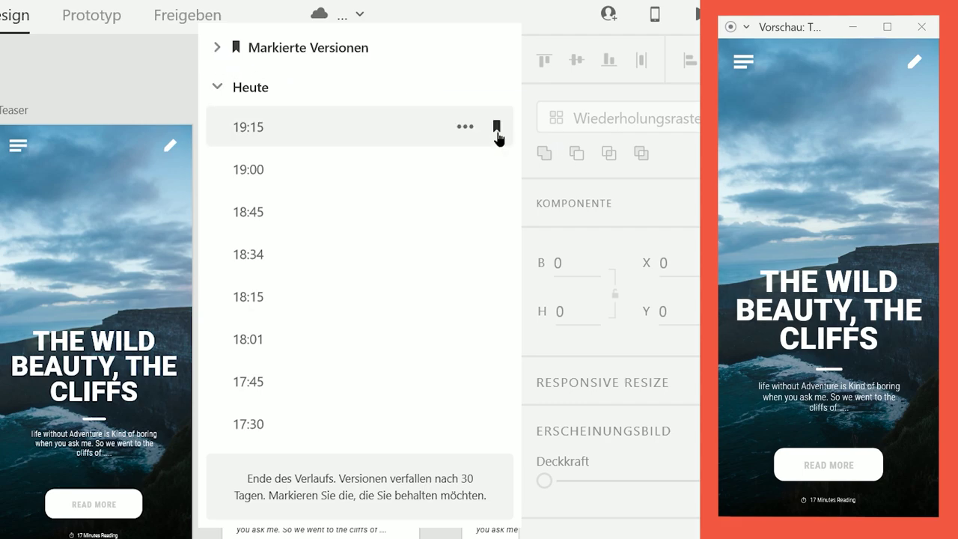
pyautogui.click(219, 49)
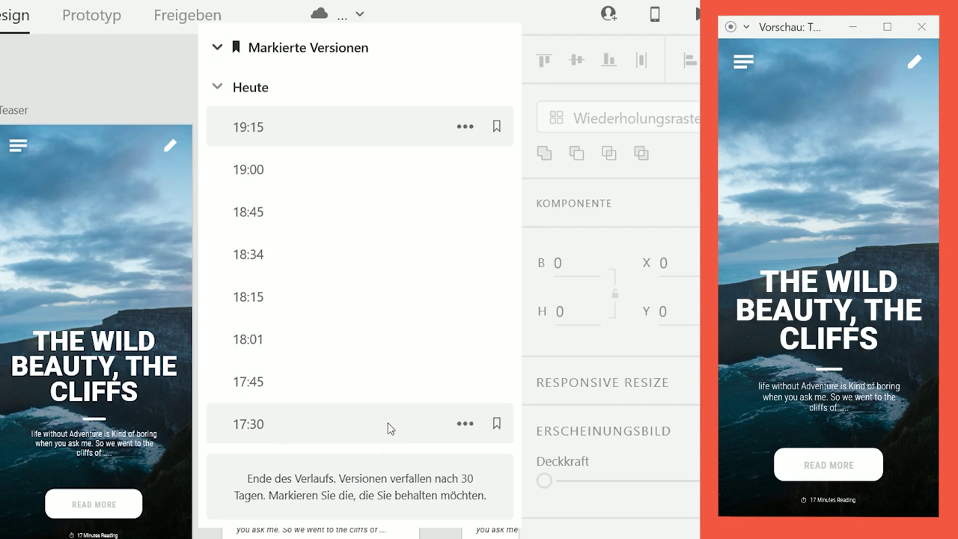
pyautogui.click(496, 128)
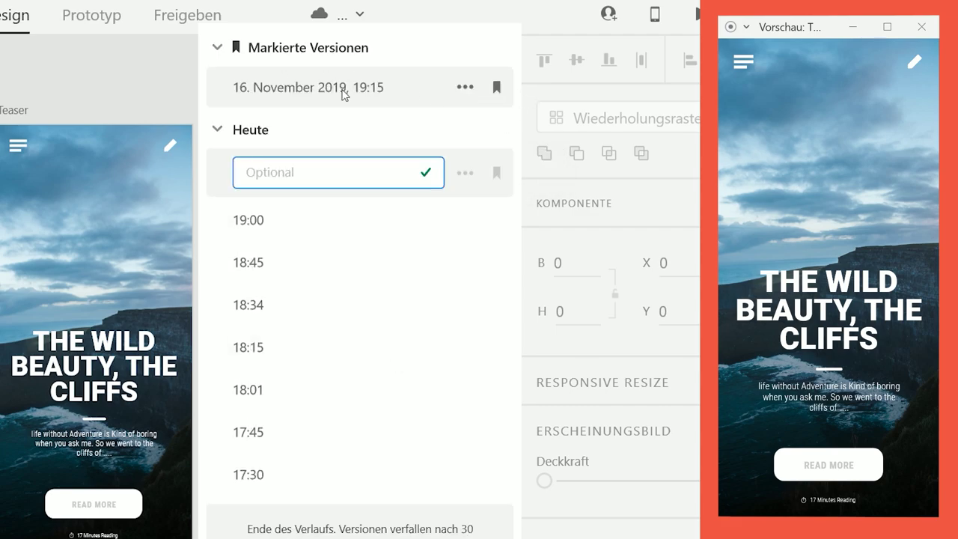
# Name the bookmarked 19:15 version "Release 2.213.2" and open its options.
pyautogui.click(344, 94)
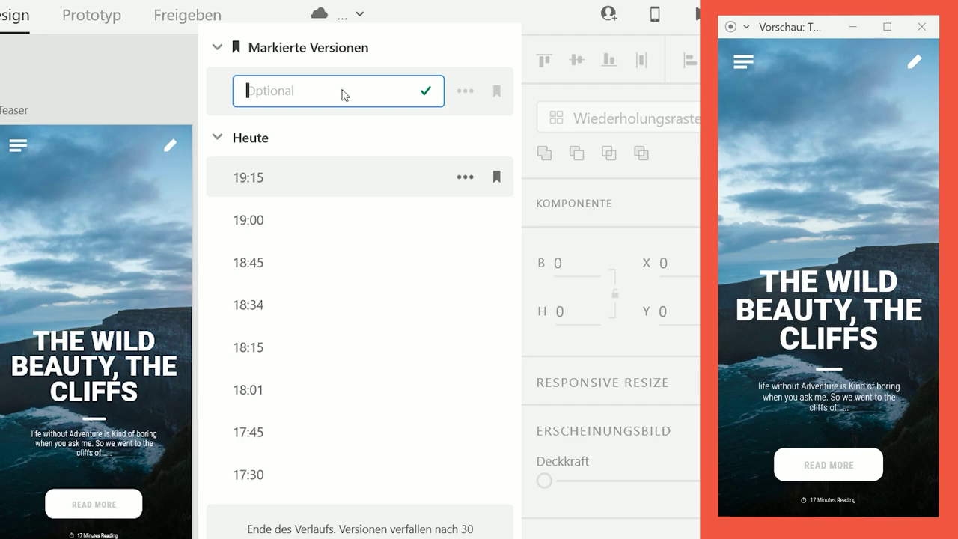
pyautogui.write('V')
pyautogui.press('BackSpace')
pyautogui.write('Release 2.213.2')
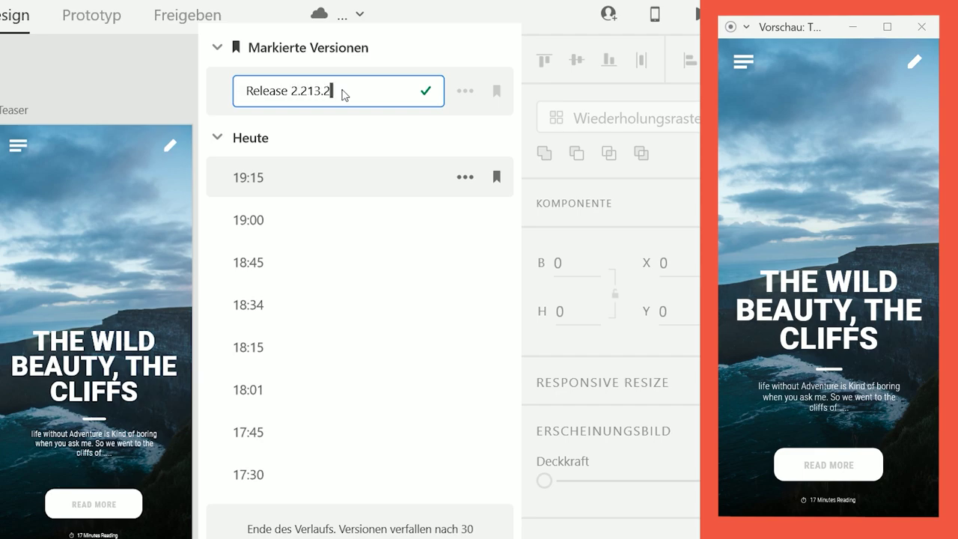
pyautogui.press('Return')
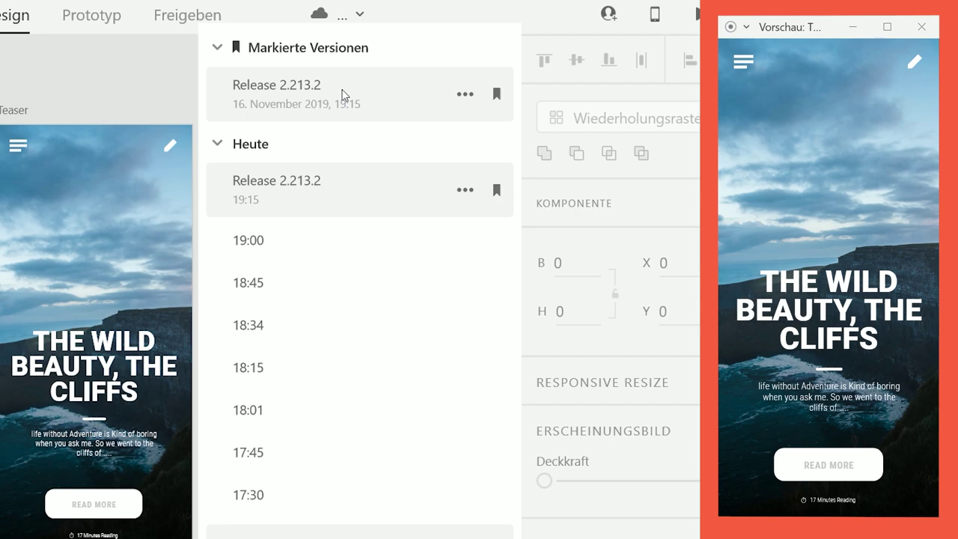
pyautogui.click(466, 95)
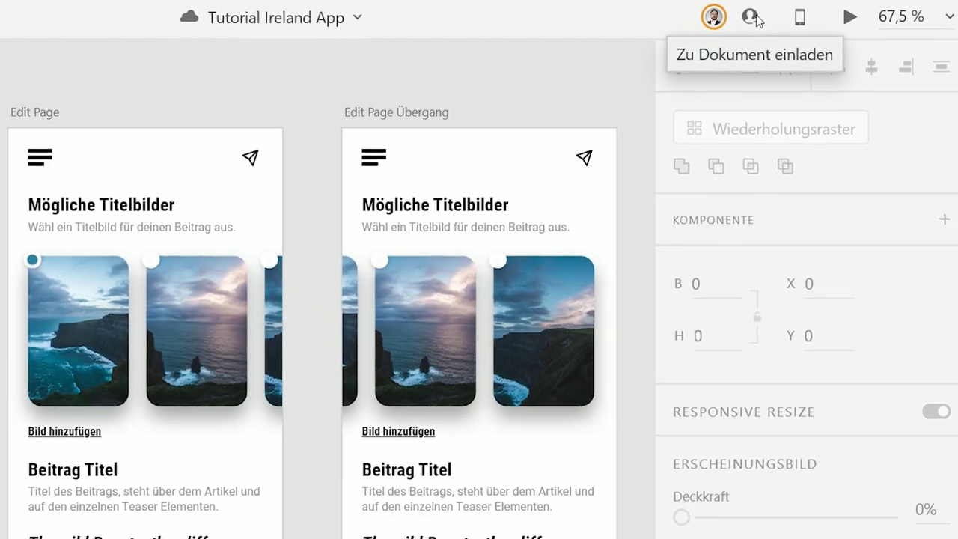
# Review the document invitation and co-editing settings without inviting anyone.
pyautogui.click(731, 19)
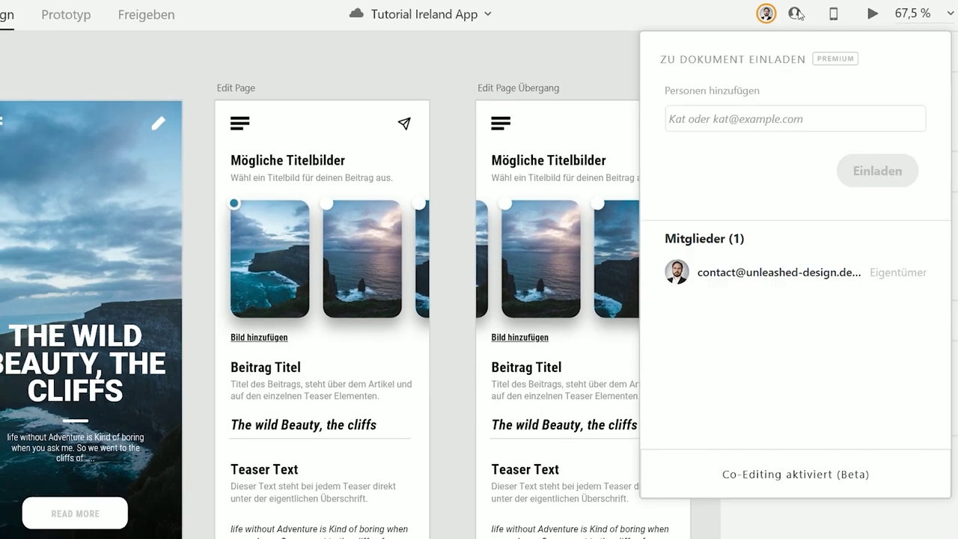
pyautogui.click(786, 125)
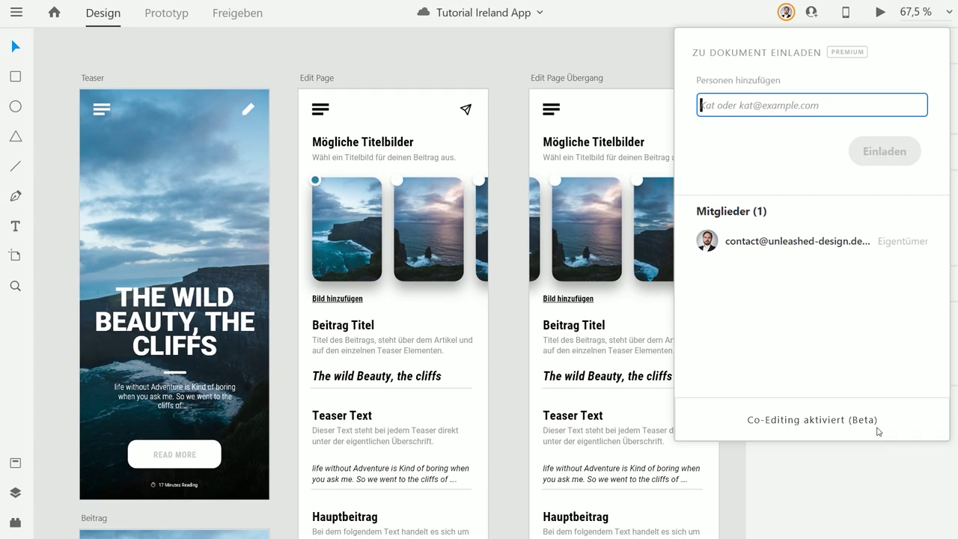
pyautogui.click(574, 52)
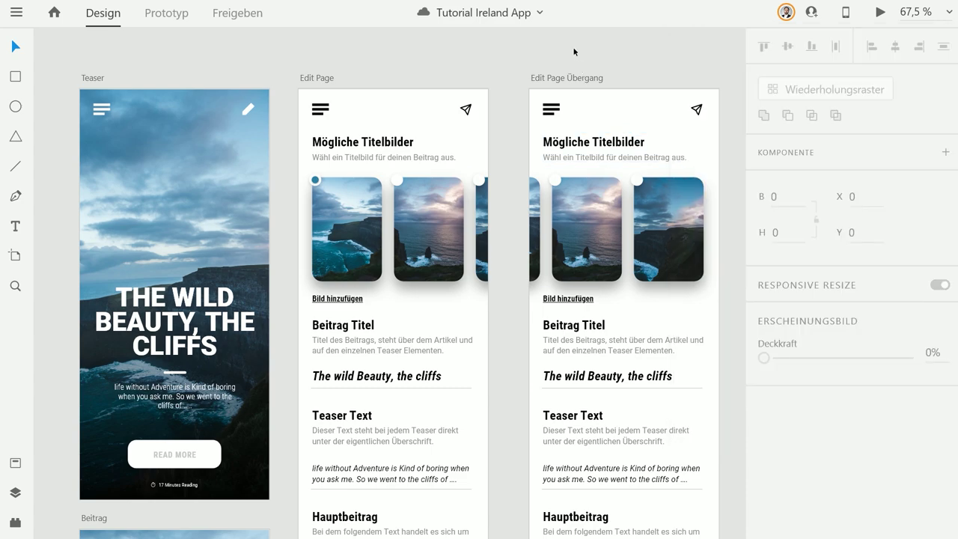
# Move the Edit Page artboard slightly closer to the Teaser artboard, to X 415.
pyautogui.click(318, 77)
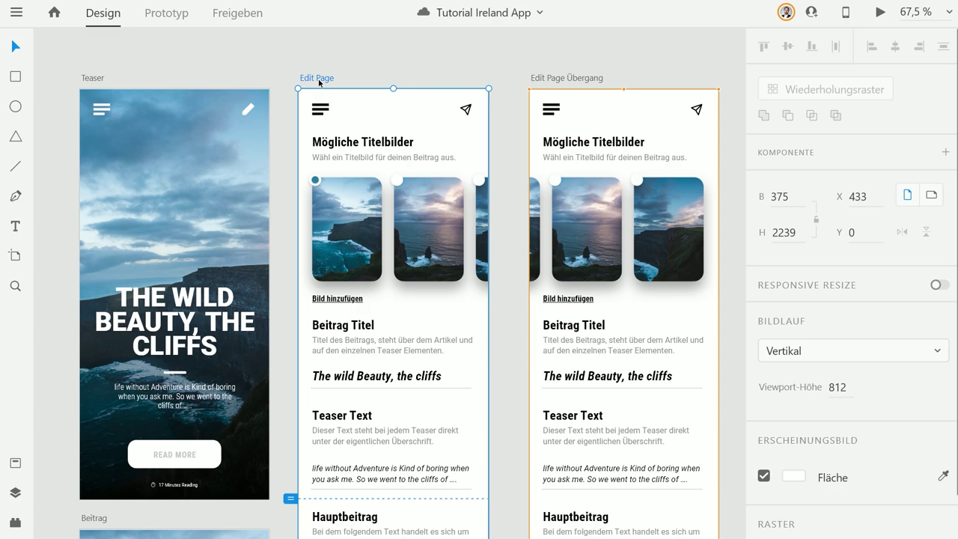
pyautogui.moveTo(318, 78)
pyautogui.mouseDown()
pyautogui.moveTo(265, 106)
pyautogui.moveTo(292, 100)
pyautogui.moveTo(289, 90)
pyautogui.moveTo(283, 99)
pyautogui.moveTo(297, 99)
pyautogui.moveTo(252, 127)
pyautogui.moveTo(363, 80)
pyautogui.moveTo(216, 84)
pyautogui.moveTo(371, 150)
pyautogui.moveTo(319, 71)
pyautogui.moveTo(311, 82)
pyautogui.mouseUp()
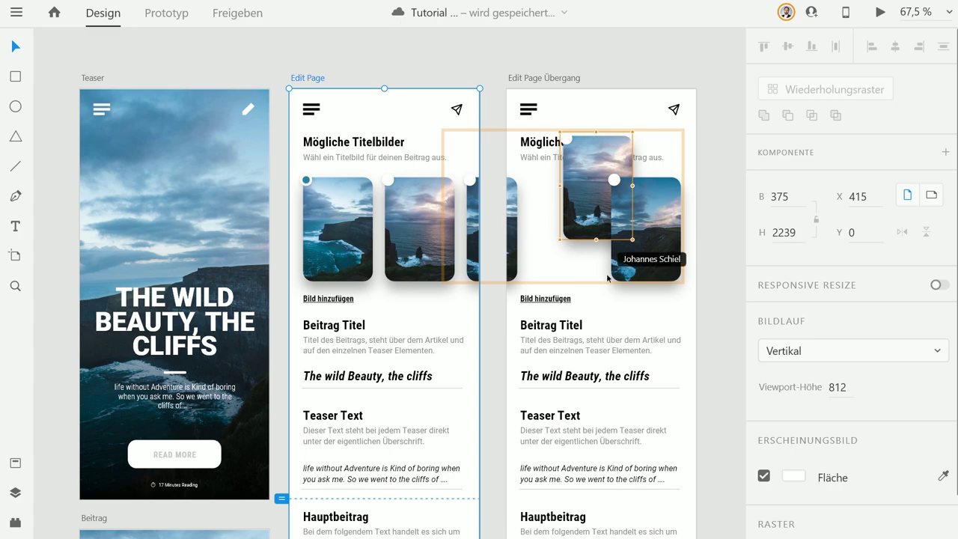
# Try moving the title image group on the Edit Page Übergang artboard down to Y 118, and return it to Y 85.
pyautogui.moveTo(600, 173); pyautogui.dragTo(599, 187)
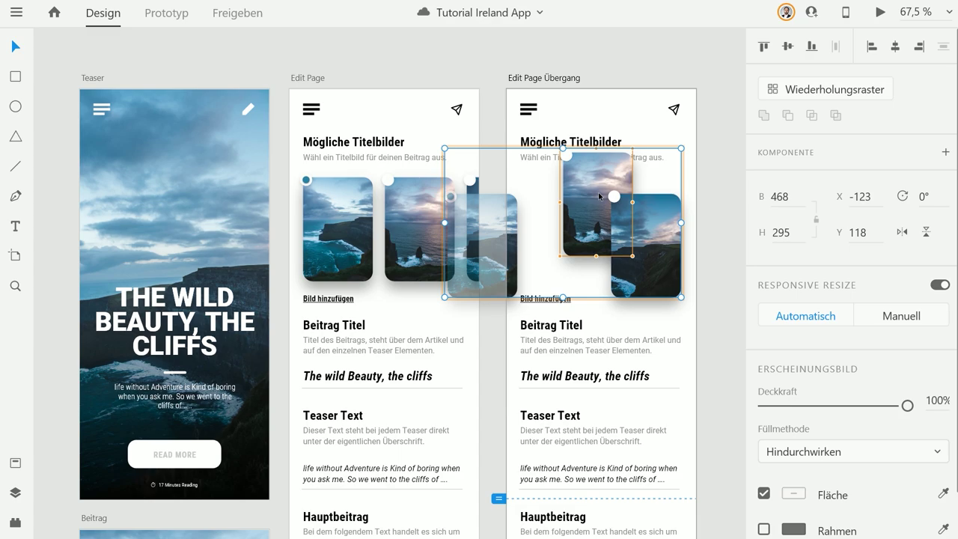
pyautogui.moveTo(598, 196); pyautogui.dragTo(598, 179)
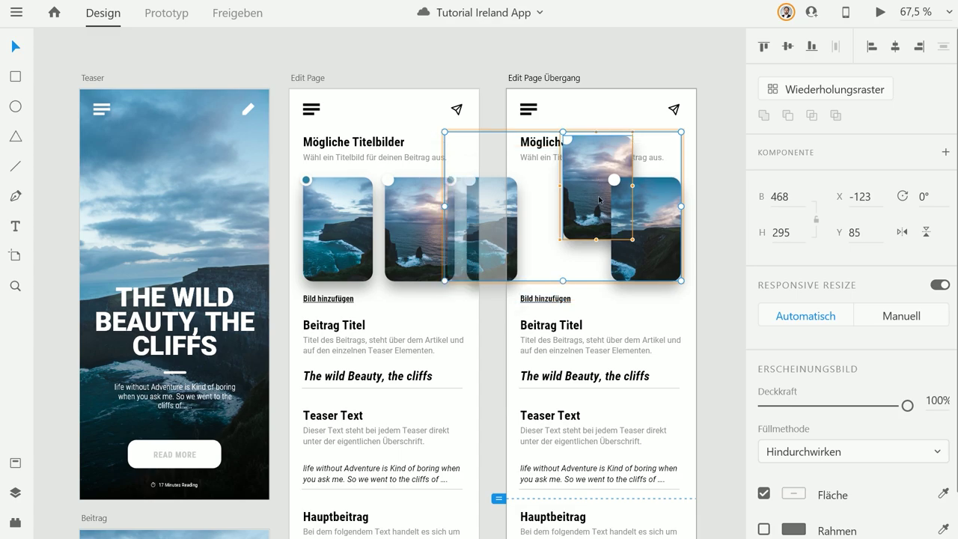
pyautogui.click(529, 64)
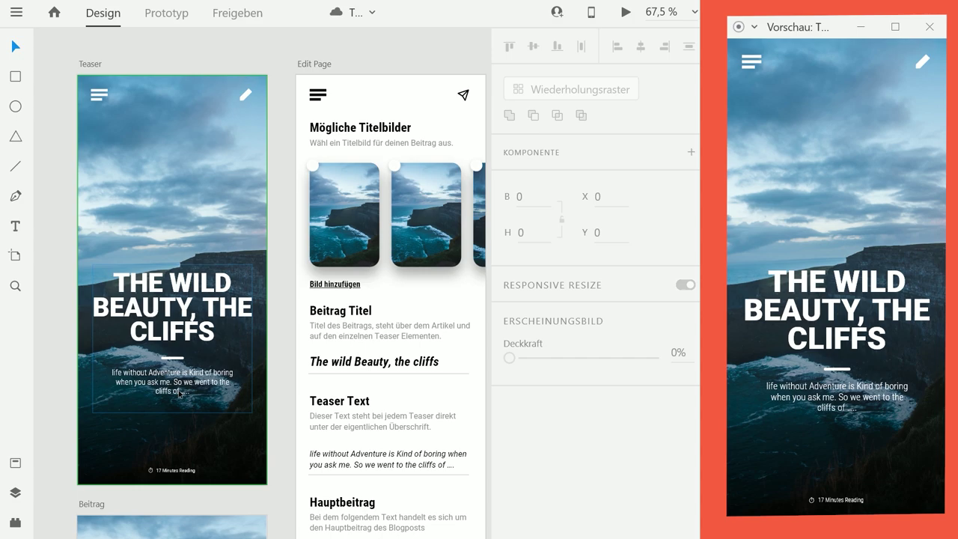
# Draw a borderless white rectangle about 210 wide below the Teaser description, with corners rounded to about 21.
pyautogui.scroll(5, 180, 393)
pyautogui.moveTo(201, 412); pyautogui.dragTo(300, 279)
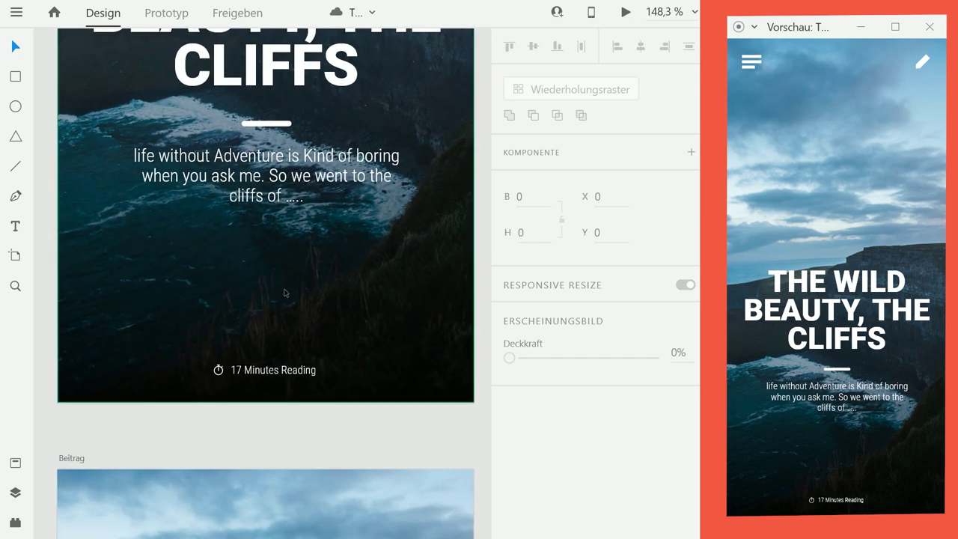
pyautogui.click(15, 76)
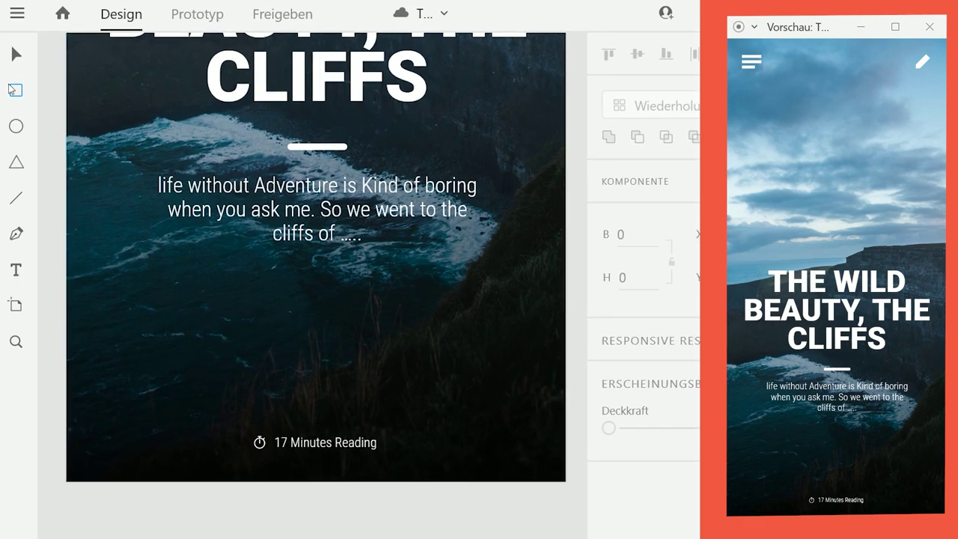
pyautogui.moveTo(155, 296)
pyautogui.mouseDown()
pyautogui.moveTo(172, 313)
pyautogui.moveTo(396, 384)
pyautogui.mouseUp()
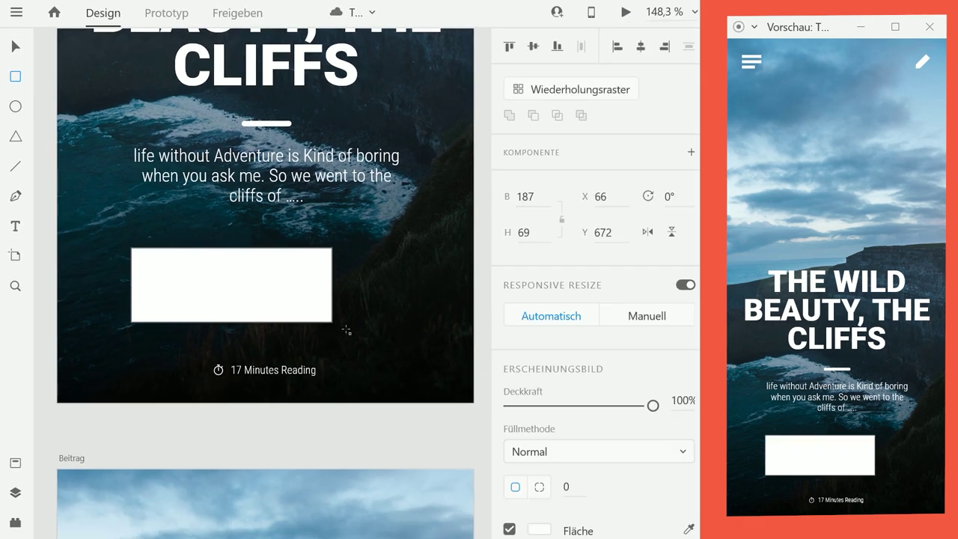
pyautogui.moveTo(346, 330)
pyautogui.mouseDown()
pyautogui.moveTo(374, 312)
pyautogui.moveTo(345, 289)
pyautogui.mouseUp()
pyautogui.scroll(-4, 507, 309)
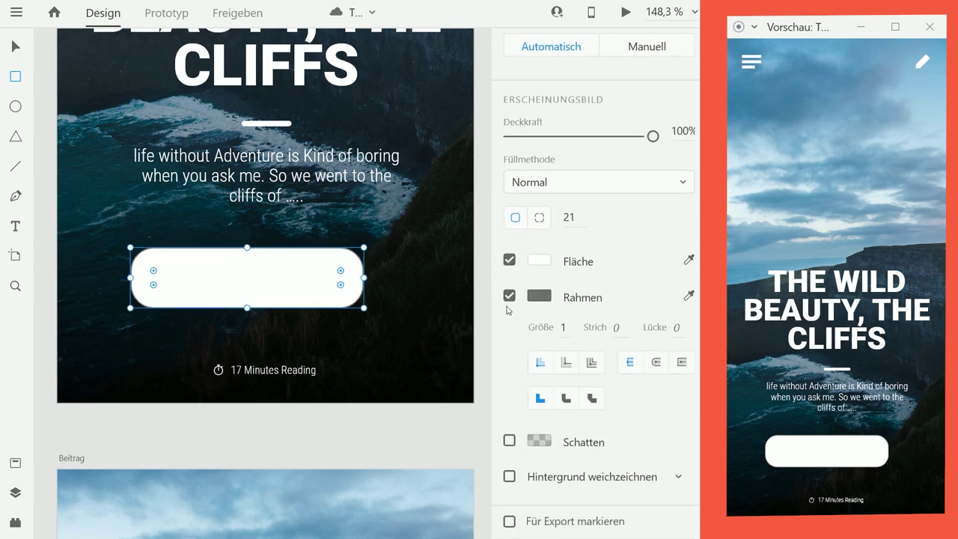
pyautogui.click(509, 296)
# Centre the rounded shape above the reading time, reducing its height to about 47 and narrowing it equally on both sides.
pyautogui.press('v')
pyautogui.moveTo(229, 275); pyautogui.dragTo(263, 295)
pyautogui.moveTo(267, 263)
pyautogui.mouseDown()
pyautogui.moveTo(267, 274)
pyautogui.moveTo(266, 266)
pyautogui.mouseUp()
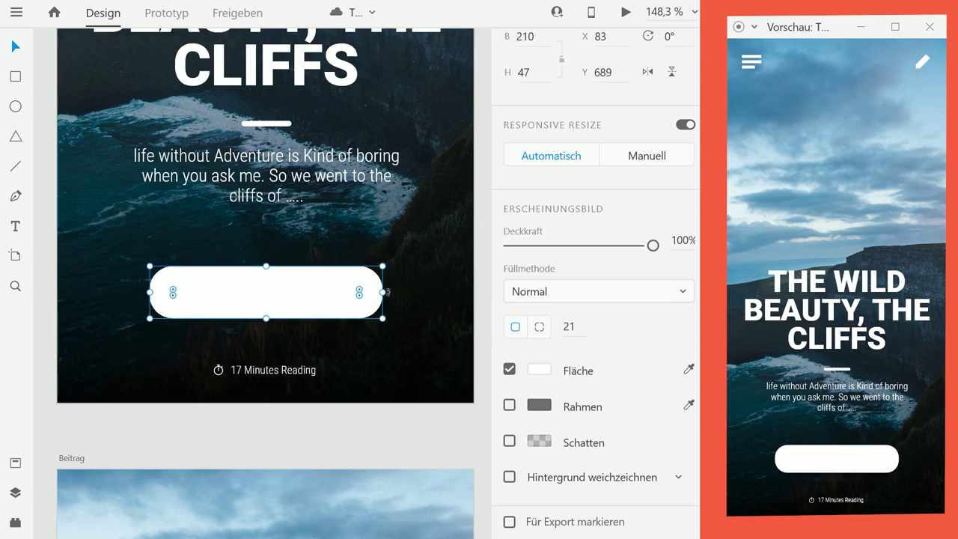
pyautogui.moveTo(385, 293); pyautogui.dragTo(367, 293)
pyautogui.click(225, 254)
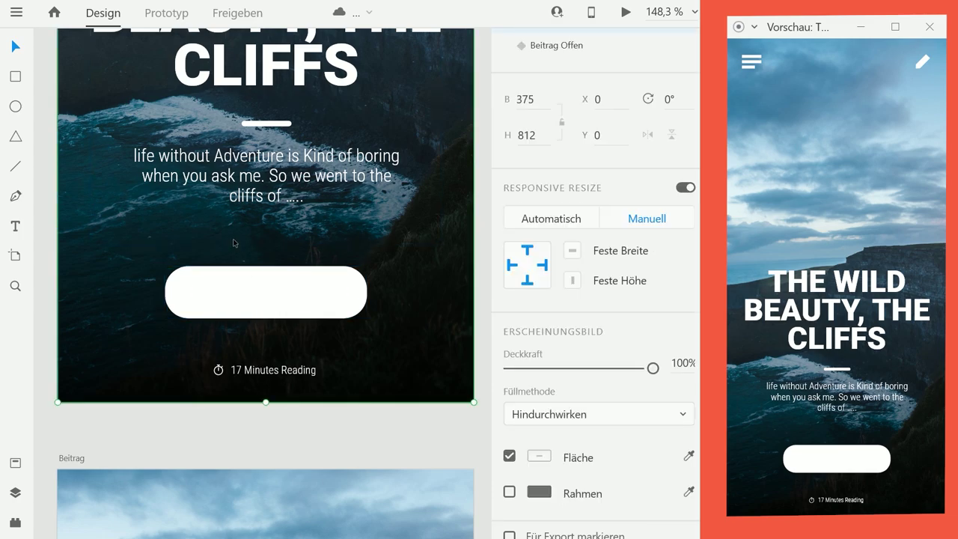
# Add a text object reading "Read More" on the Teaser artboard just below the white rounded shape.
pyautogui.doubleClick(220, 233)
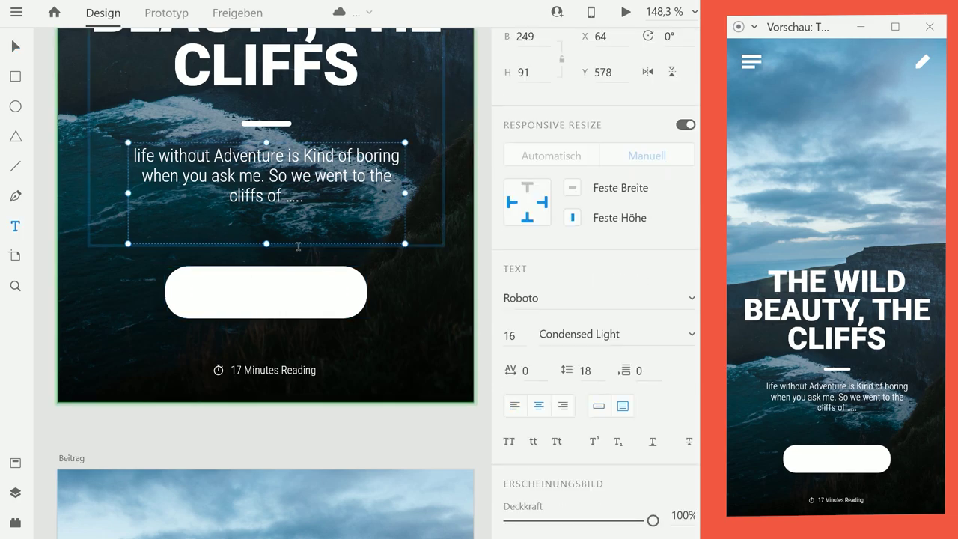
pyautogui.click(117, 338)
pyautogui.write('Read More')
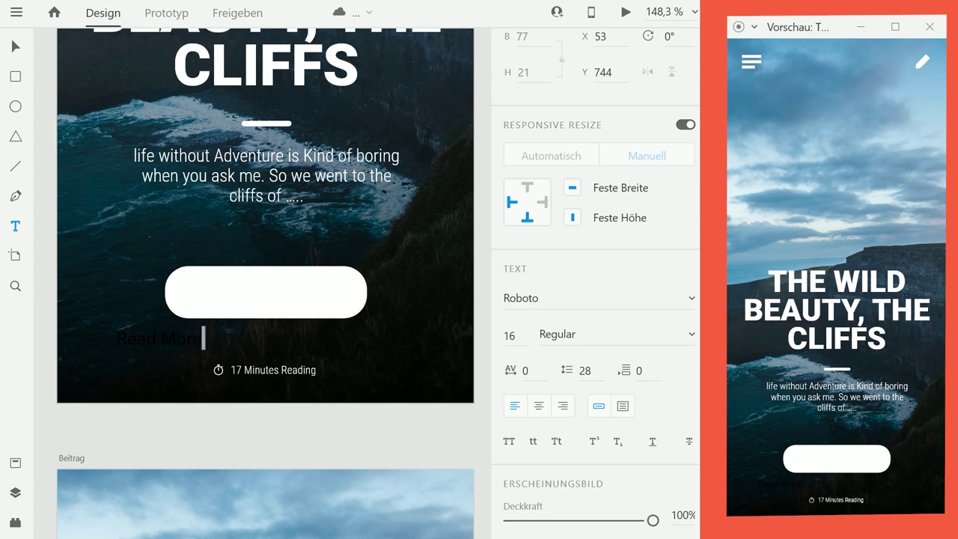
# Place the "Read More" text on the white rounded shape and align both to their horizontal centre.
pyautogui.click(13, 47)
pyautogui.moveTo(170, 342); pyautogui.dragTo(239, 293)
pyautogui.press('Escape')
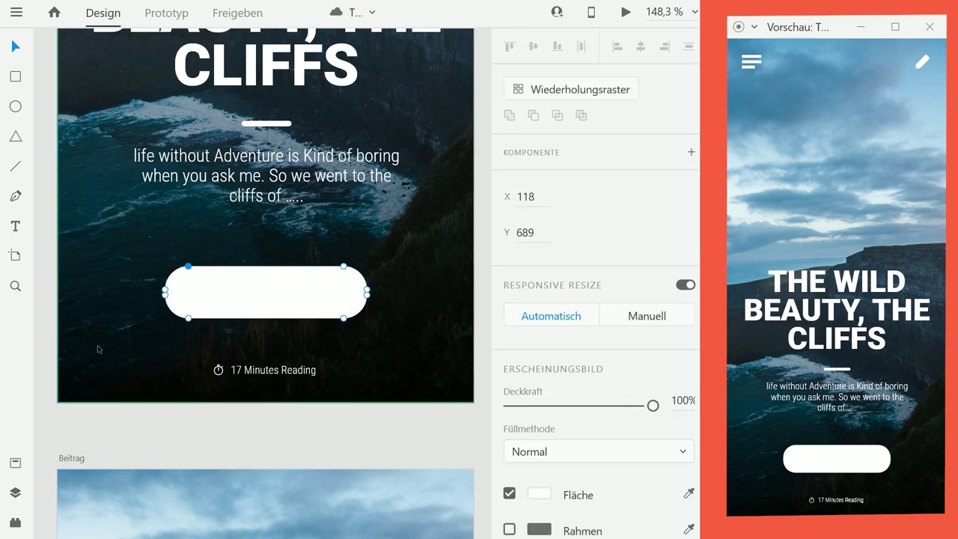
pyautogui.press('Escape')
pyautogui.doubleClick(188, 299)
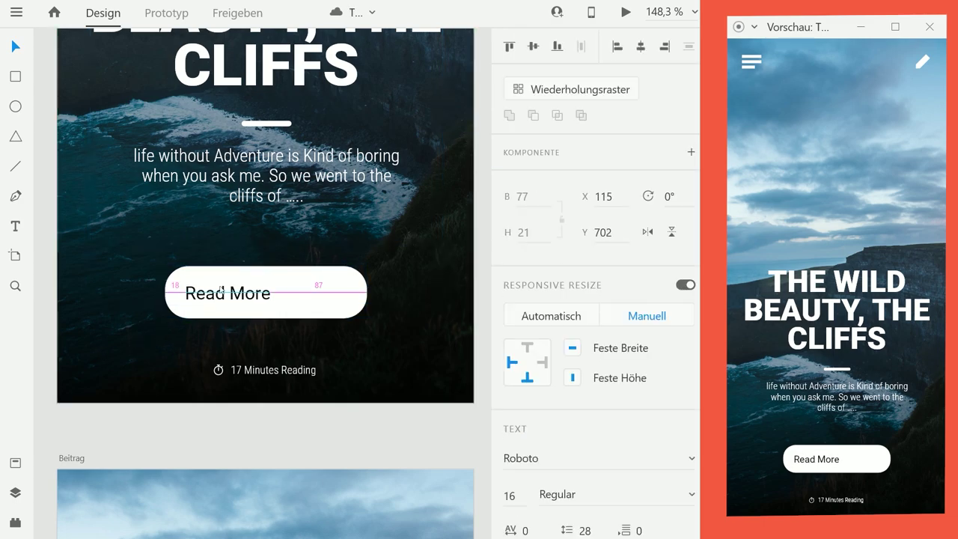
pyautogui.keyDown('shift'); pyautogui.click(308, 290); pyautogui.keyUp('shift')
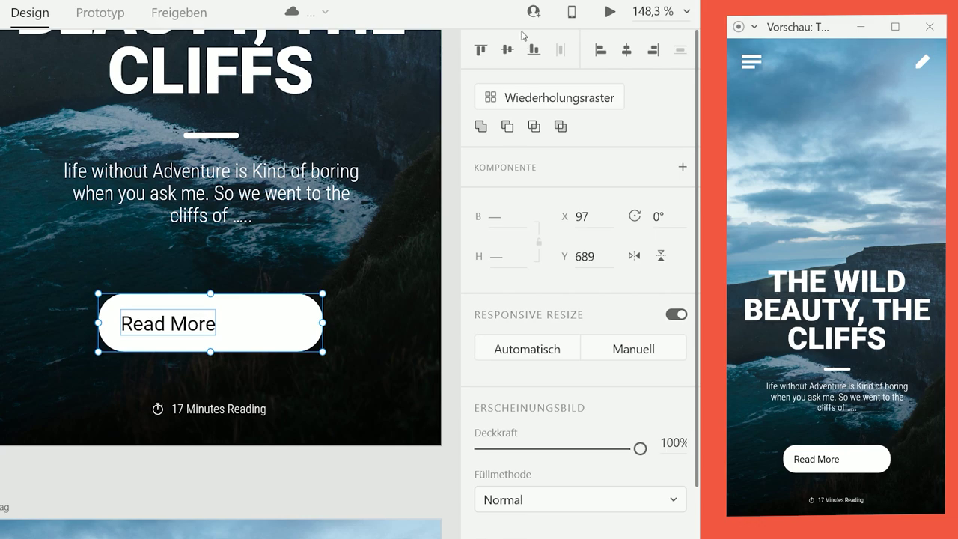
pyautogui.click(626, 49)
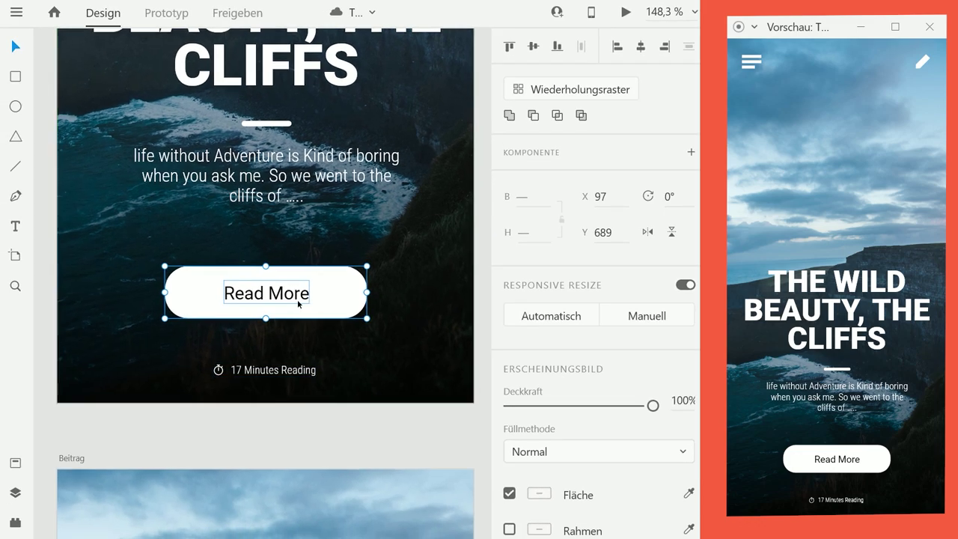
pyautogui.click(445, 299)
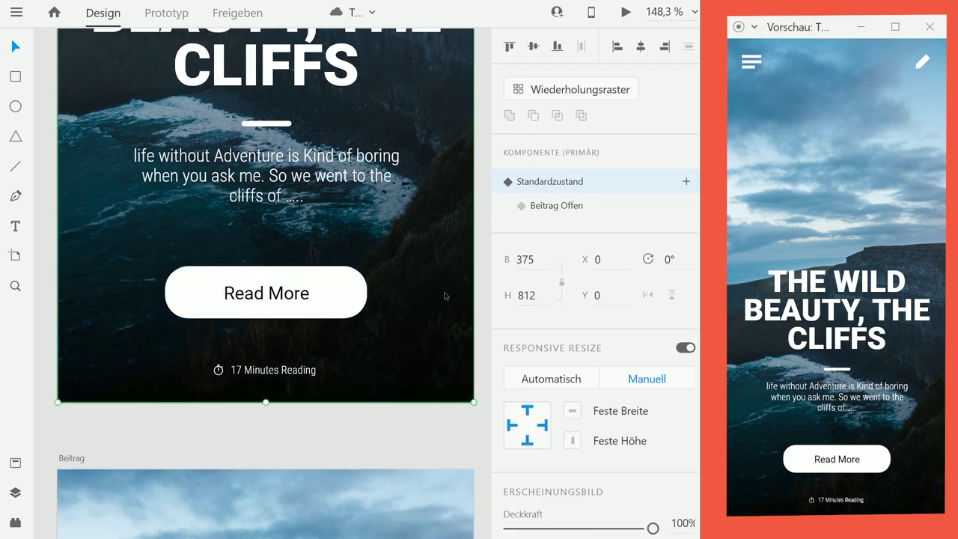
# Set the "Read More" label to Roboto Condensed Bold in uppercase.
pyautogui.doubleClick(273, 295)
pyautogui.scroll(2, 273, 296)
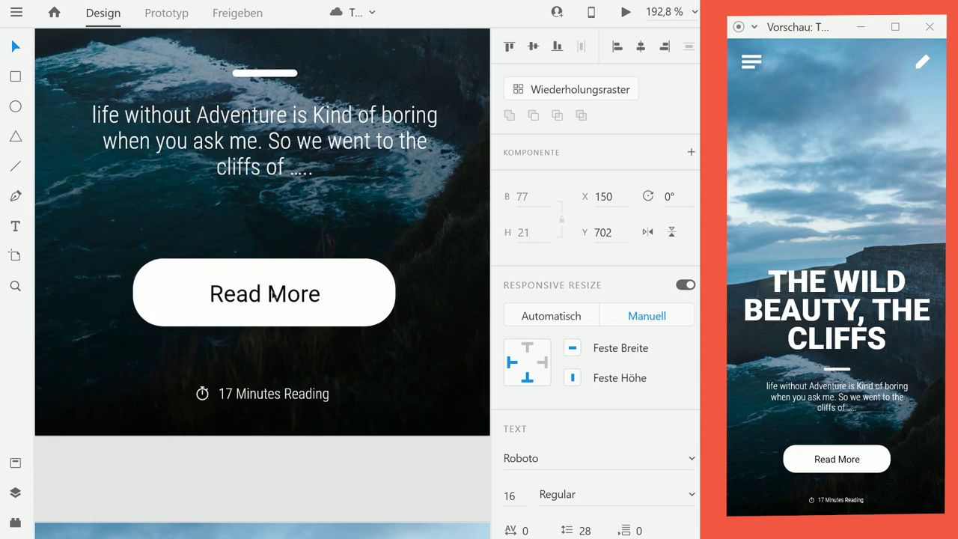
pyautogui.scroll(-4, 643, 404)
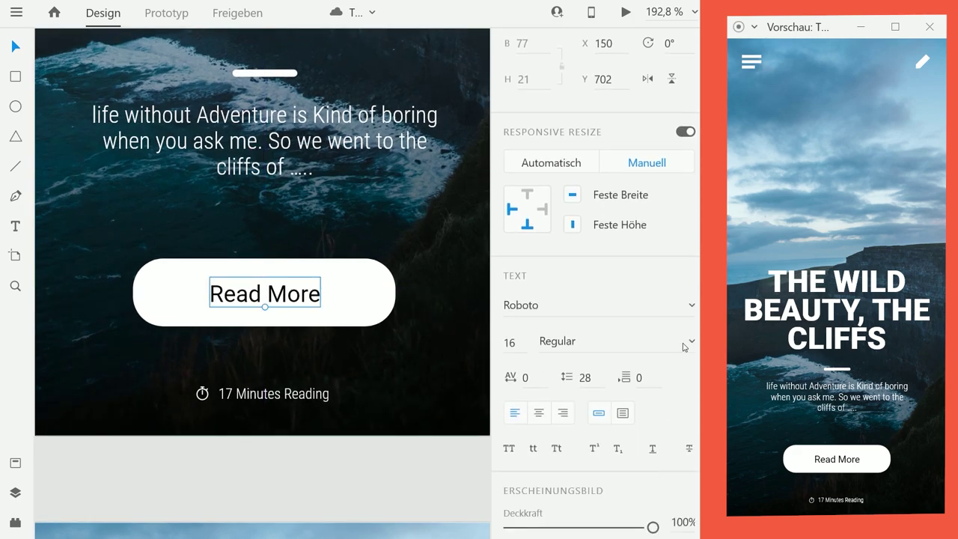
pyautogui.click(683, 347)
pyautogui.scroll(-5, 654, 353)
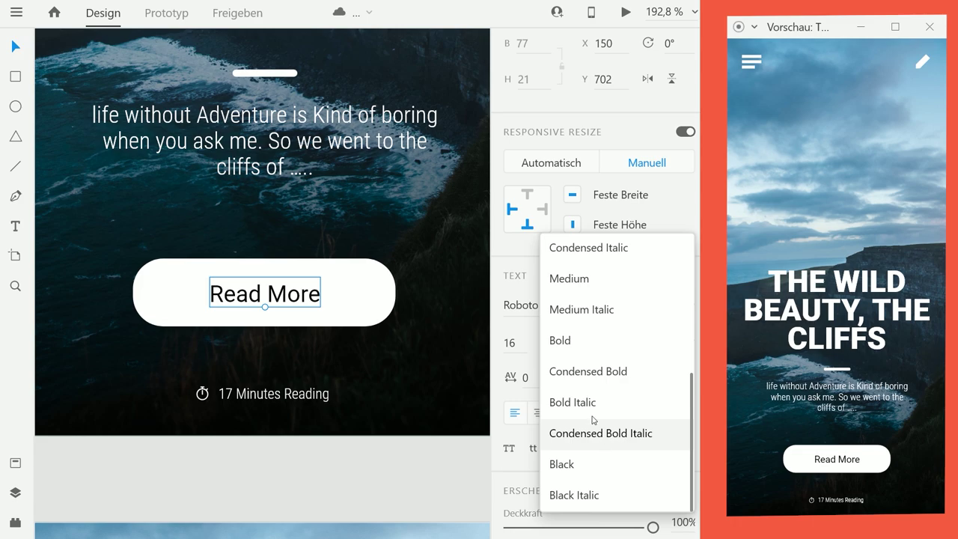
pyautogui.click(583, 375)
pyautogui.click(532, 451)
pyautogui.click(509, 449)
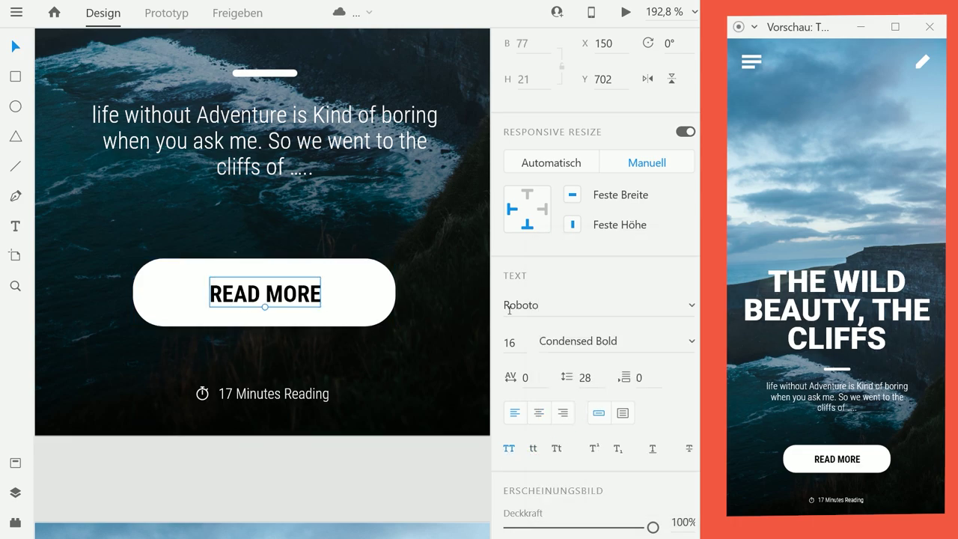
# Set the "READ MORE" label's character spacing to 25 and shift it to the centre of the white rounded shape.
pyautogui.click(528, 377)
pyautogui.write('25')
pyautogui.press('Return')
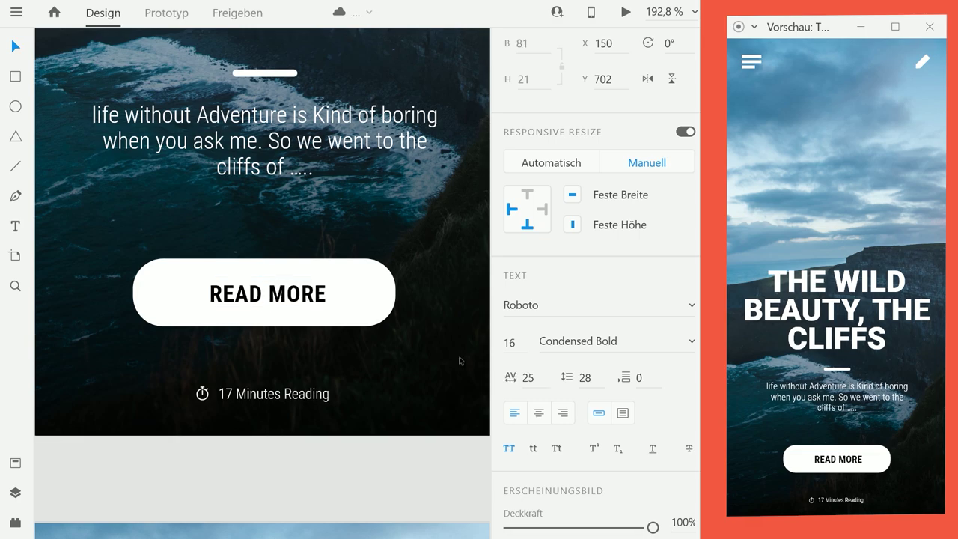
pyautogui.click(294, 293)
pyautogui.moveTo(294, 293)
pyautogui.mouseDown()
pyautogui.moveTo(312, 293)
pyautogui.moveTo(290, 294)
pyautogui.mouseUp()
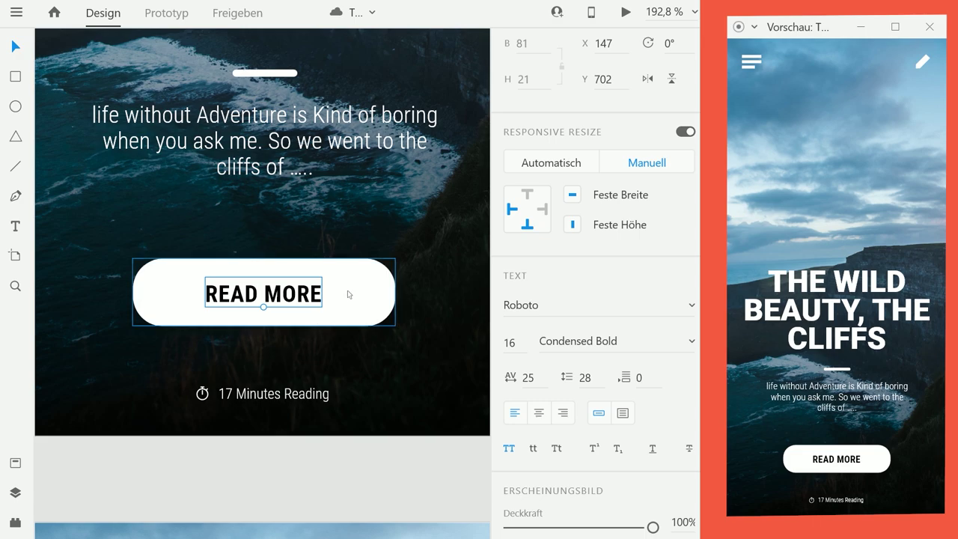
# Turn the white shape and its label into a component and view the choices for adding a component state.
pyautogui.press('Escape')
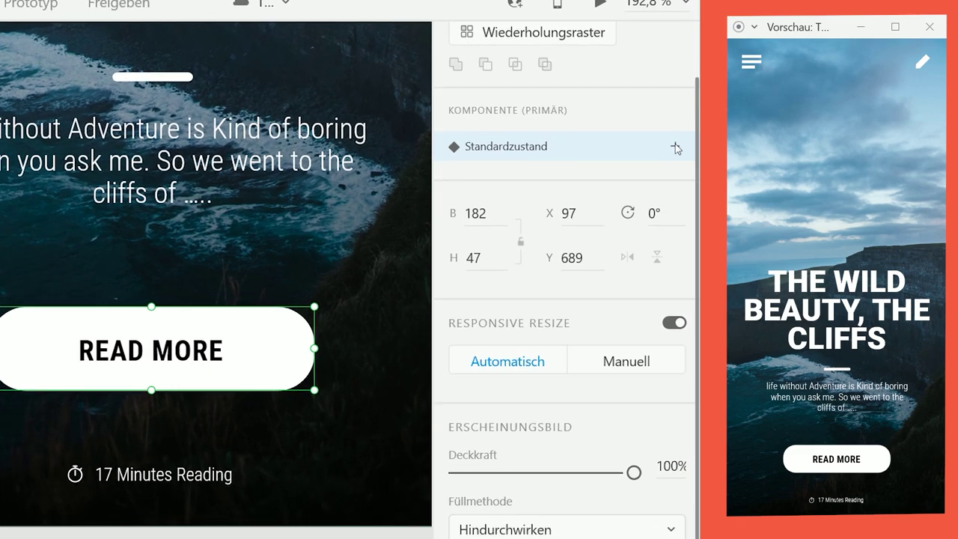
pyautogui.click(685, 129)
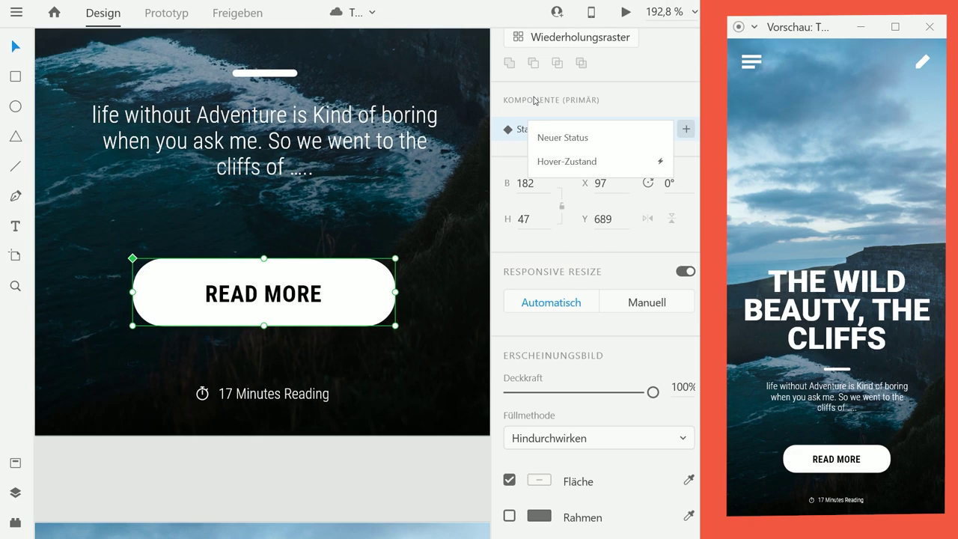
pyautogui.click(282, 216)
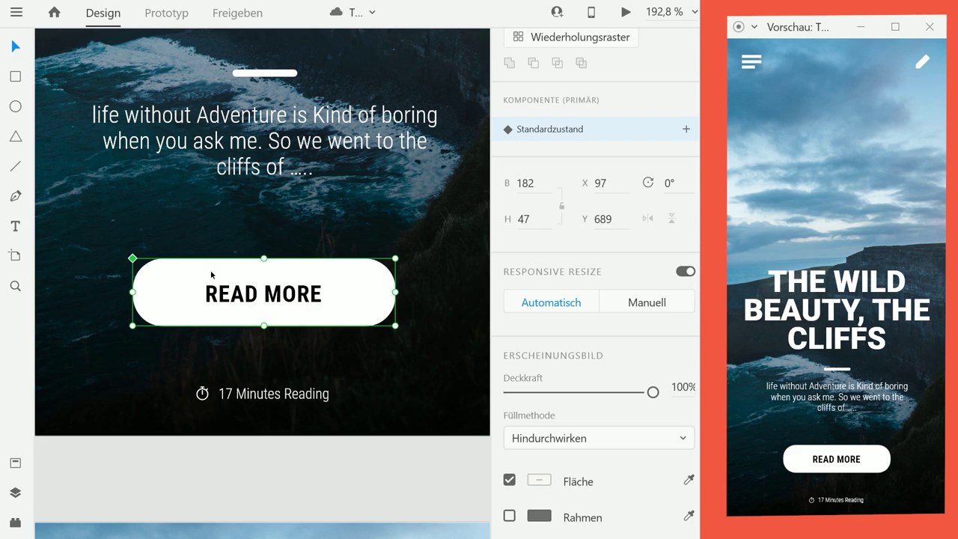
pyautogui.click(189, 237)
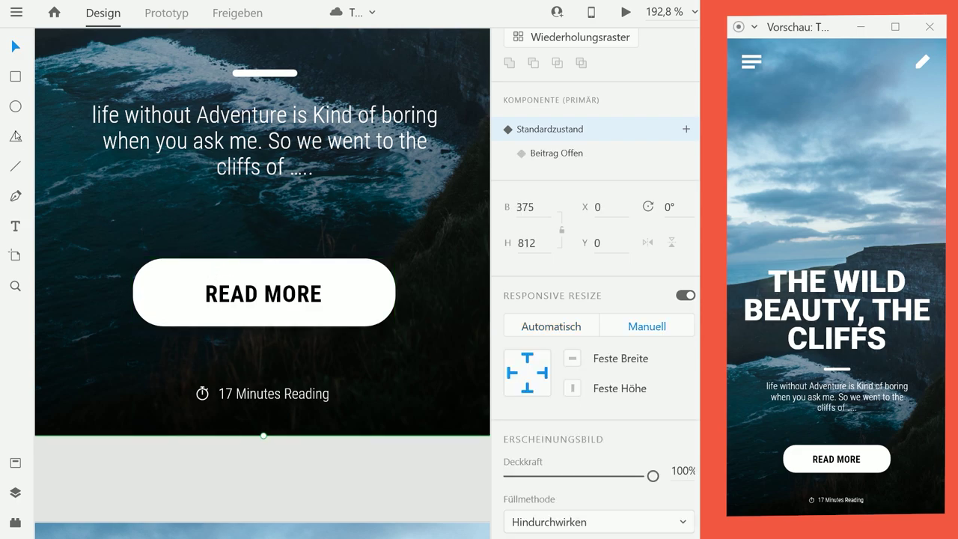
# Draw a rectangle about 20 × 4 before the "READ MORE" label, remove its border and fill it with #000000.
pyautogui.click(16, 78)
pyautogui.scroll(5, 175, 305)
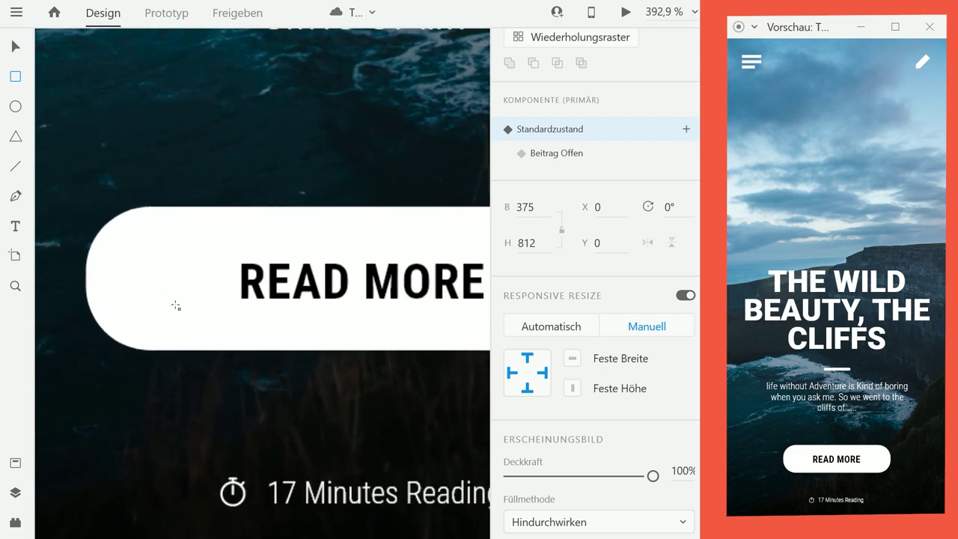
pyautogui.moveTo(129, 247); pyautogui.dragTo(212, 264)
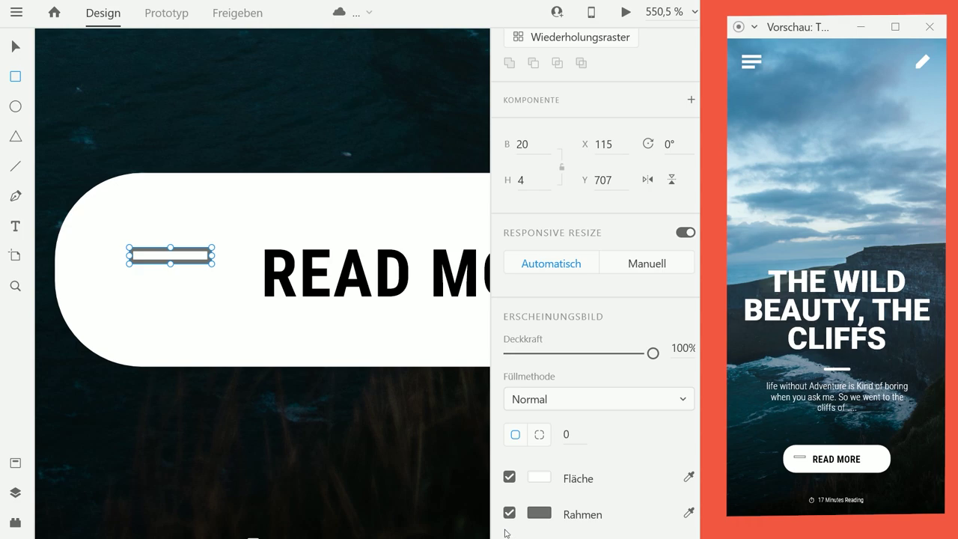
pyautogui.click(509, 513)
pyautogui.click(540, 479)
pyautogui.write('000000')
pyautogui.press('Return')
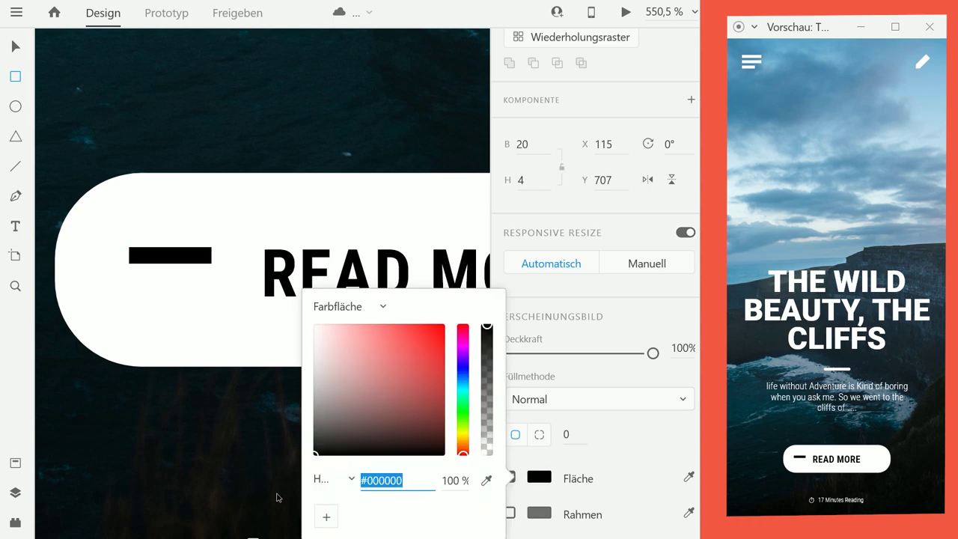
pyautogui.write('vc')
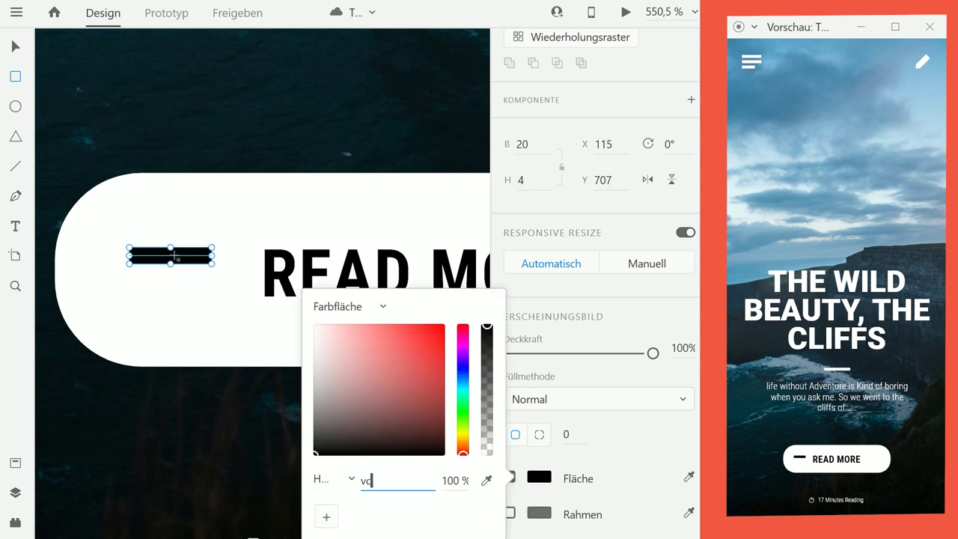
# Shrink the black bar to about 14 × 2, round its corners to 2 and place it at X 122, Y 712.
pyautogui.click(13, 45)
pyautogui.scroll(4, 155, 260)
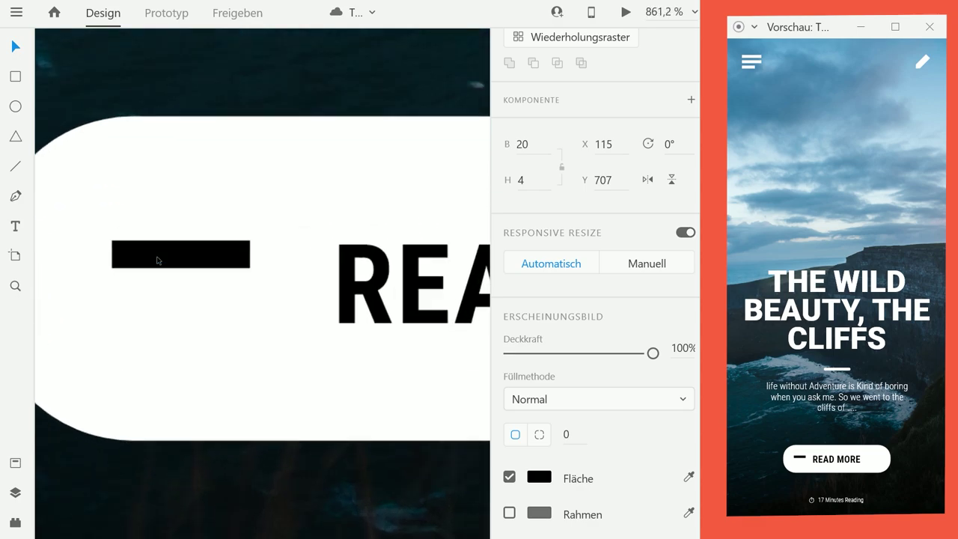
pyautogui.moveTo(271, 246); pyautogui.dragTo(246, 289)
pyautogui.moveTo(316, 270); pyautogui.dragTo(309, 277)
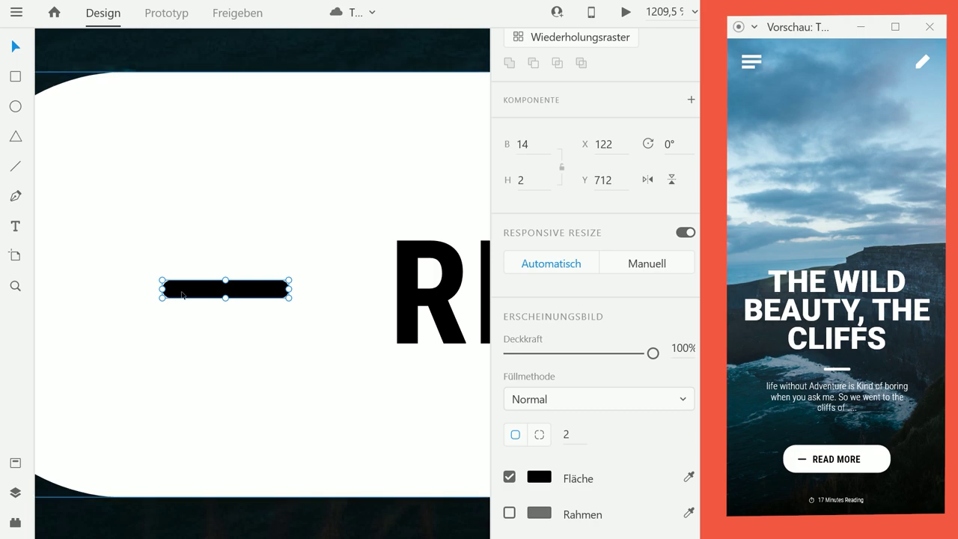
# Duplicate the bar above at Y 709 and below at Y 715, and shorten both copies to width 8, keeping their right ends aligned.
pyautogui.moveTo(197, 296); pyautogui.dragTo(201, 266)
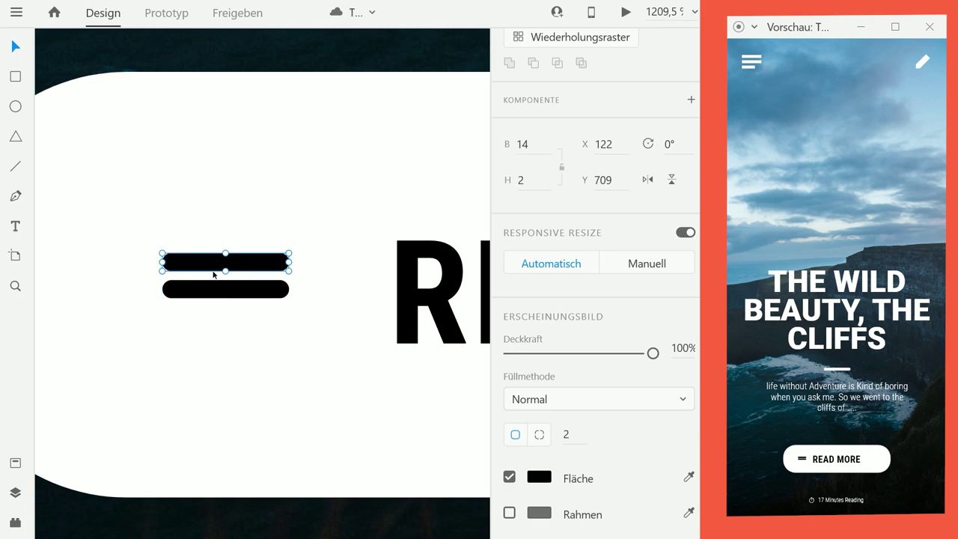
pyautogui.moveTo(208, 268); pyautogui.dragTo(208, 321)
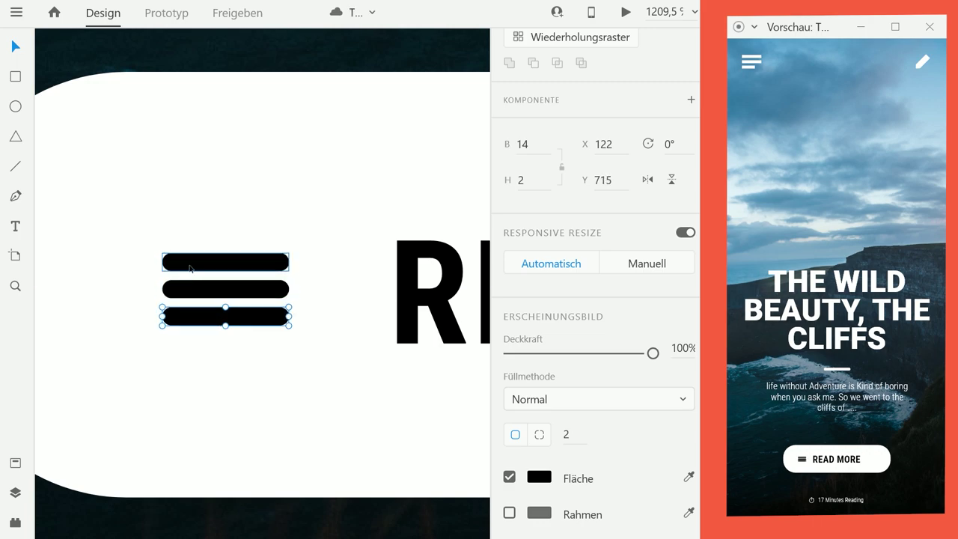
pyautogui.hotkey('ctrl', 'a')
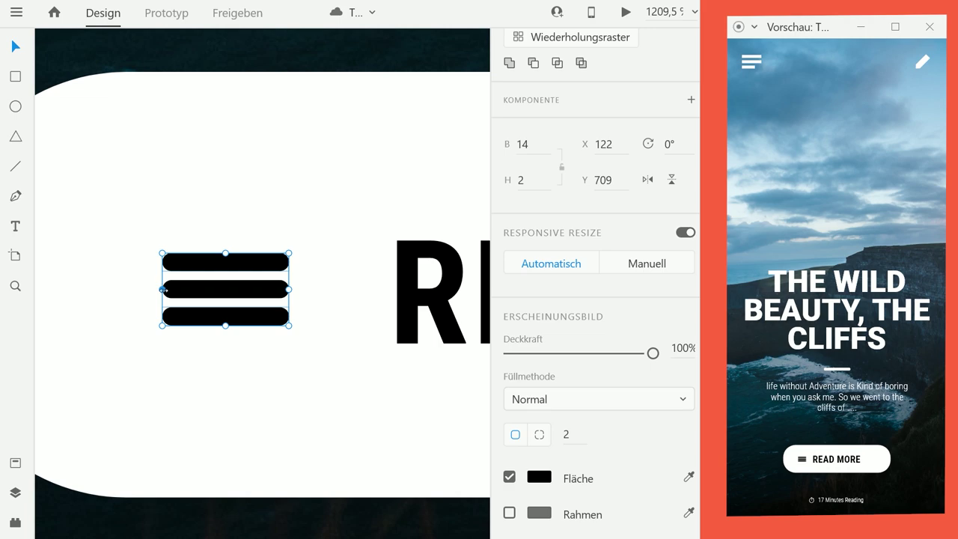
pyautogui.moveTo(163, 289); pyautogui.dragTo(168, 290)
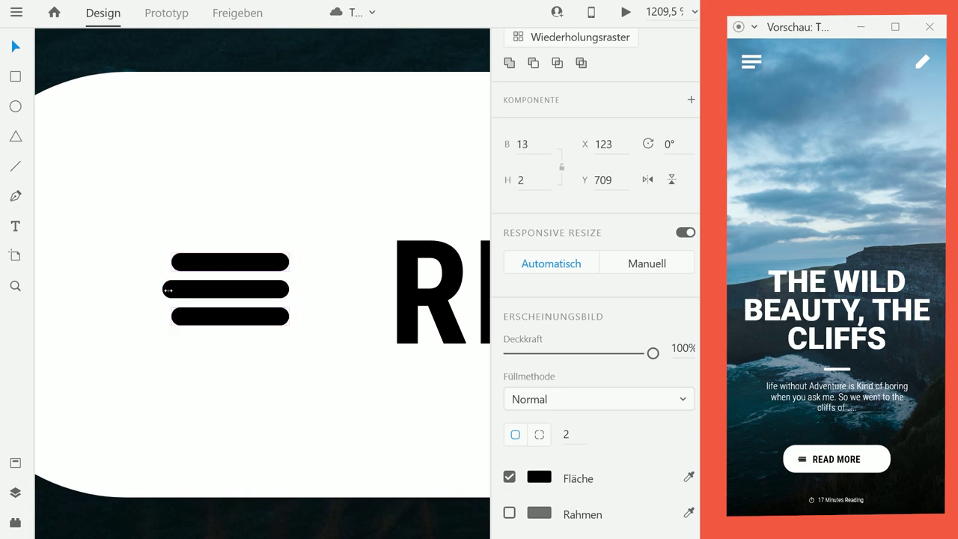
pyautogui.moveTo(167, 289); pyautogui.dragTo(217, 287)
# Rotate the upper short bar by 45° and the lower one the opposite way, joining both at the long bar's tip as an arrowhead.
pyautogui.doubleClick(273, 265)
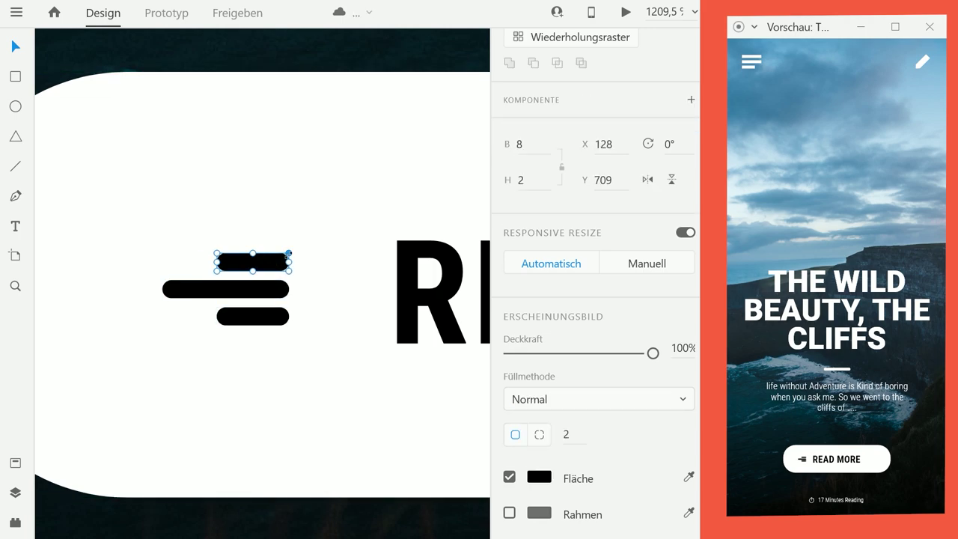
pyautogui.press('alt')
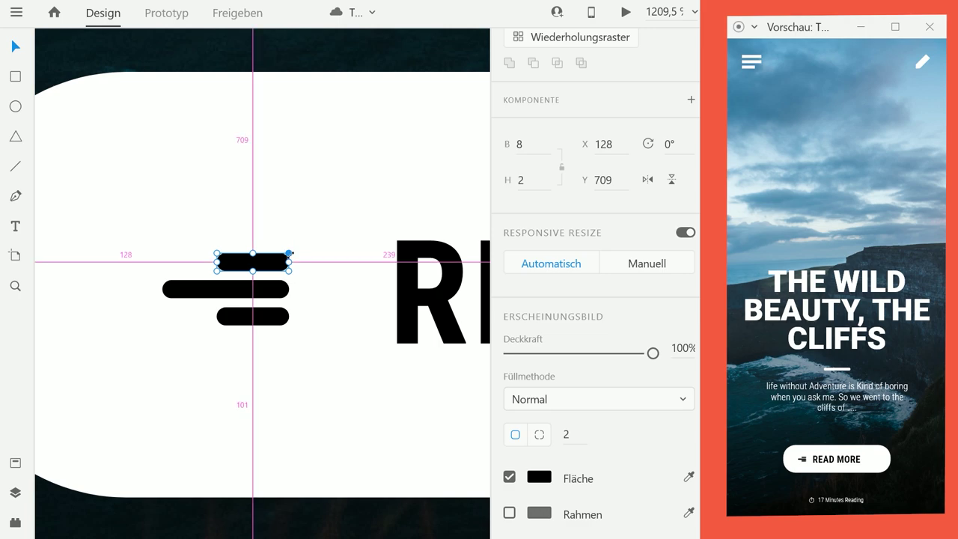
pyautogui.moveTo(294, 250); pyautogui.dragTo(274, 280)
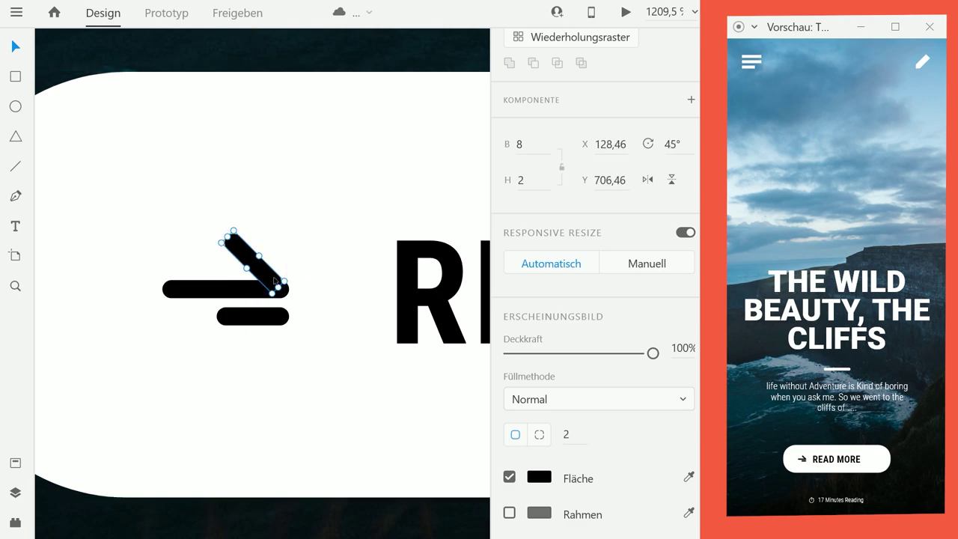
pyautogui.click(271, 321)
pyautogui.press('alt')
pyautogui.moveTo(287, 327); pyautogui.dragTo(271, 305)
pyautogui.moveTo(261, 268); pyautogui.dragTo(269, 277)
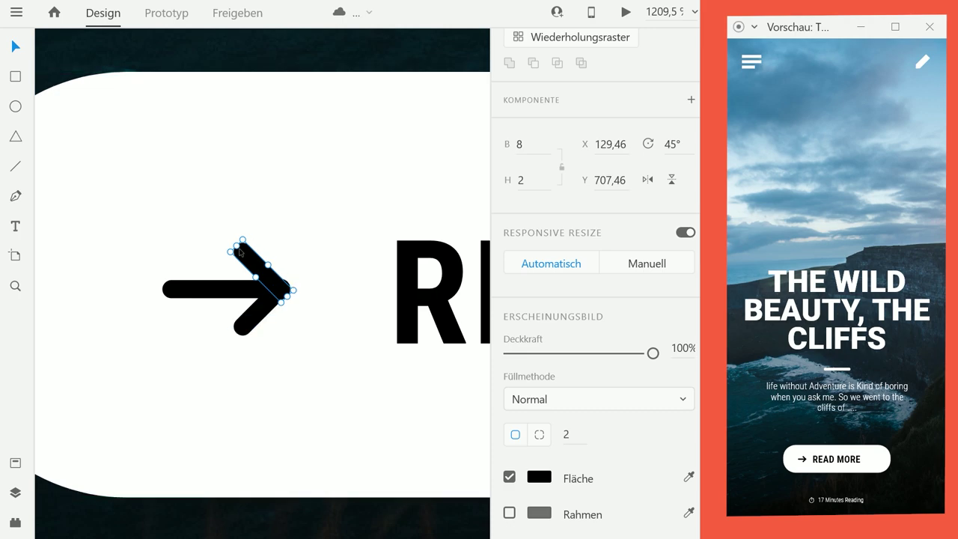
# Return both arrowhead bars to 0° and lay them over the long bar's tip at X 128, Y 712.
pyautogui.press('alt')
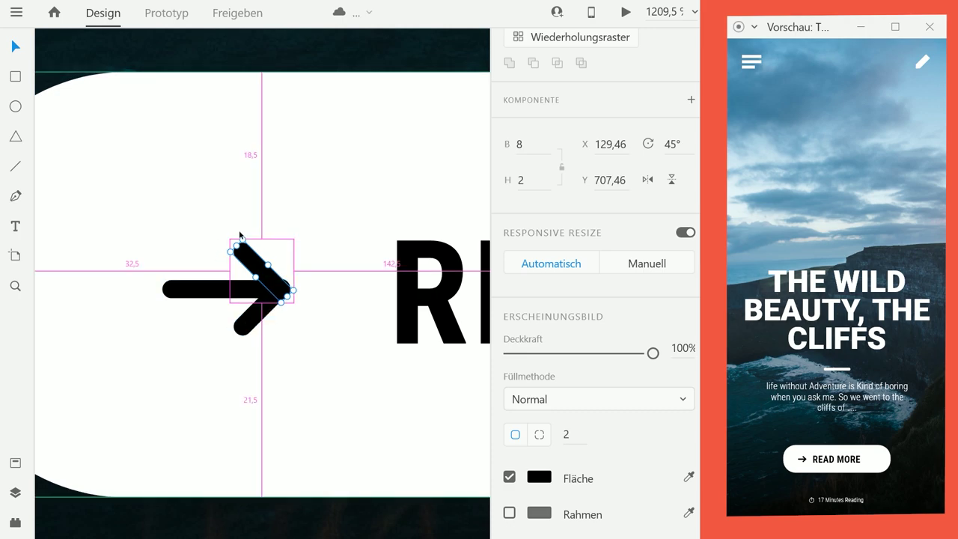
pyautogui.moveTo(244, 234); pyautogui.dragTo(225, 283)
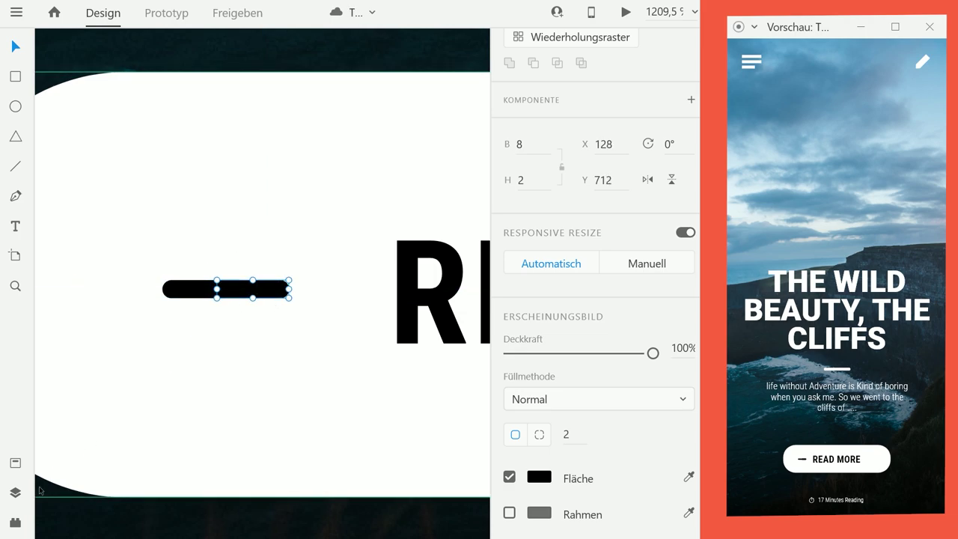
# Cut the three overlapping bars from the Teaser artboard and paste them inside the "READ MORE" button component.
pyautogui.click(15, 492)
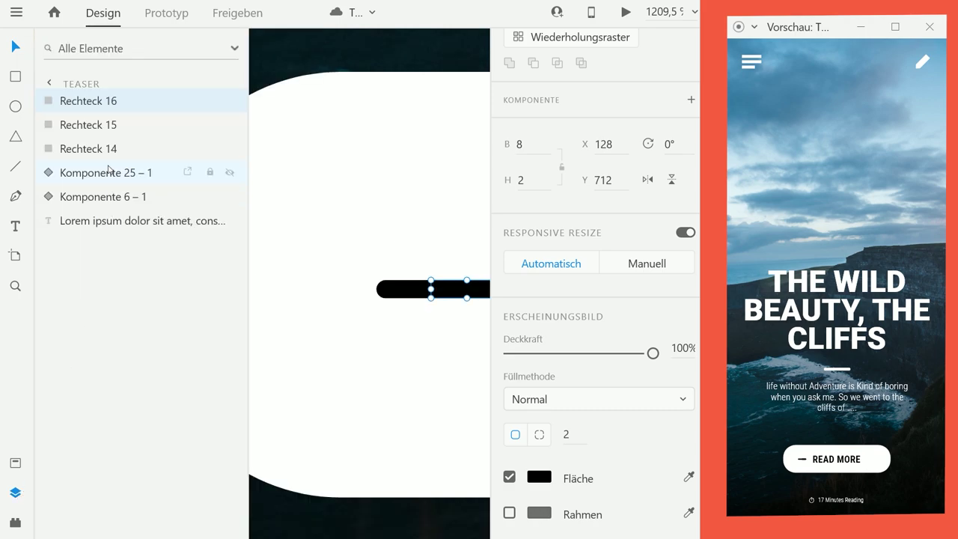
pyautogui.keyDown('shift'); pyautogui.click(103, 124); pyautogui.keyUp('shift')
pyautogui.keyDown('shift'); pyautogui.click(109, 149); pyautogui.keyUp('shift')
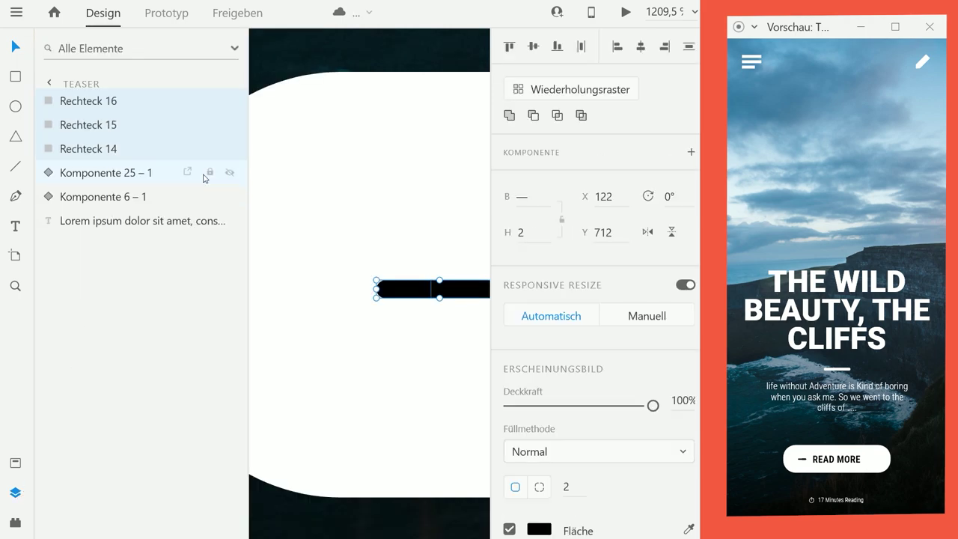
pyautogui.press('Delete')
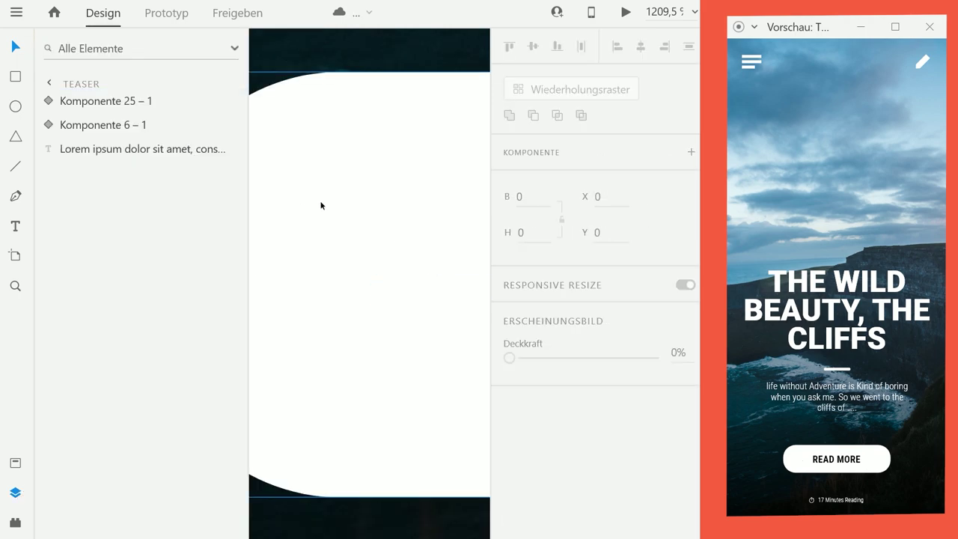
pyautogui.click(341, 230)
pyautogui.scroll(-2, 351, 232)
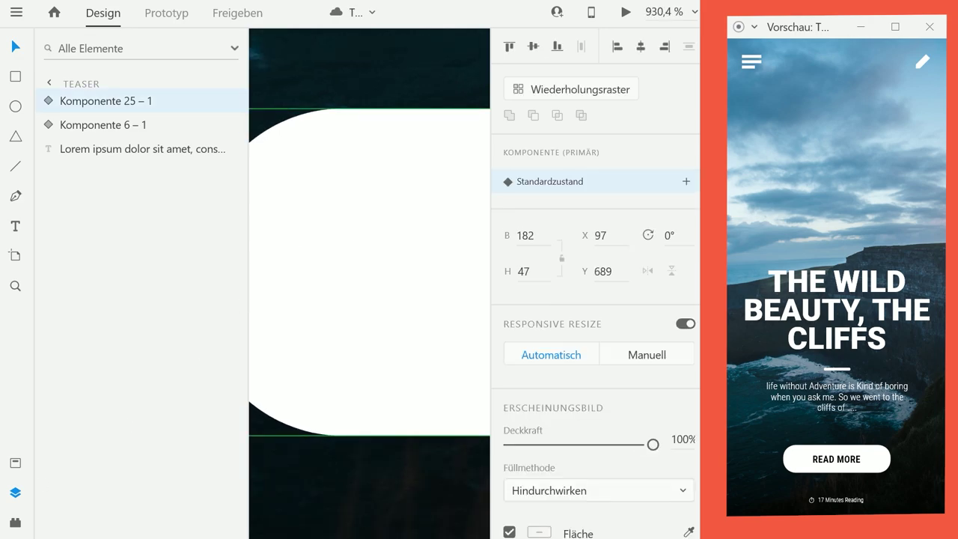
pyautogui.click(15, 494)
pyautogui.scroll(-3, 302, 335)
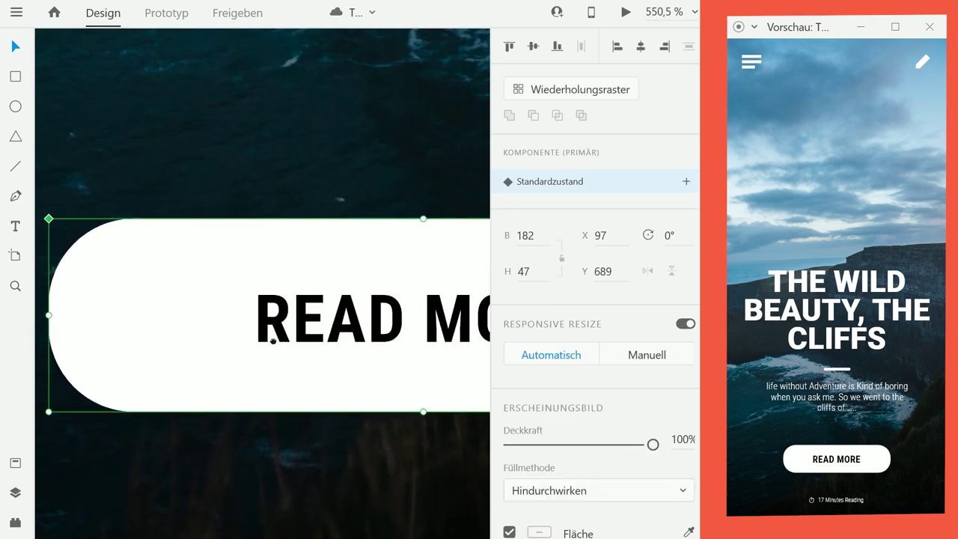
pyautogui.doubleClick(238, 321)
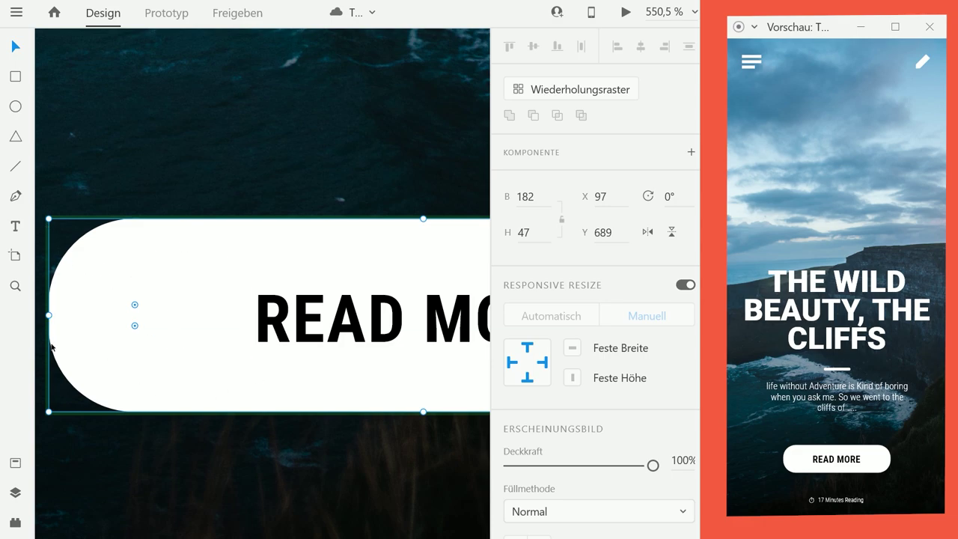
pyautogui.hotkey('ctrl', 'v')
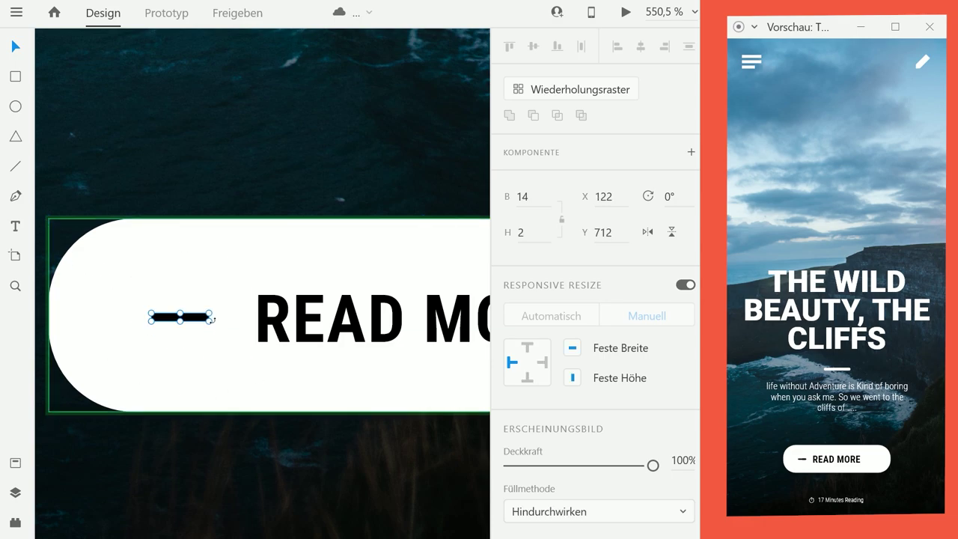
pyautogui.press('Escape')
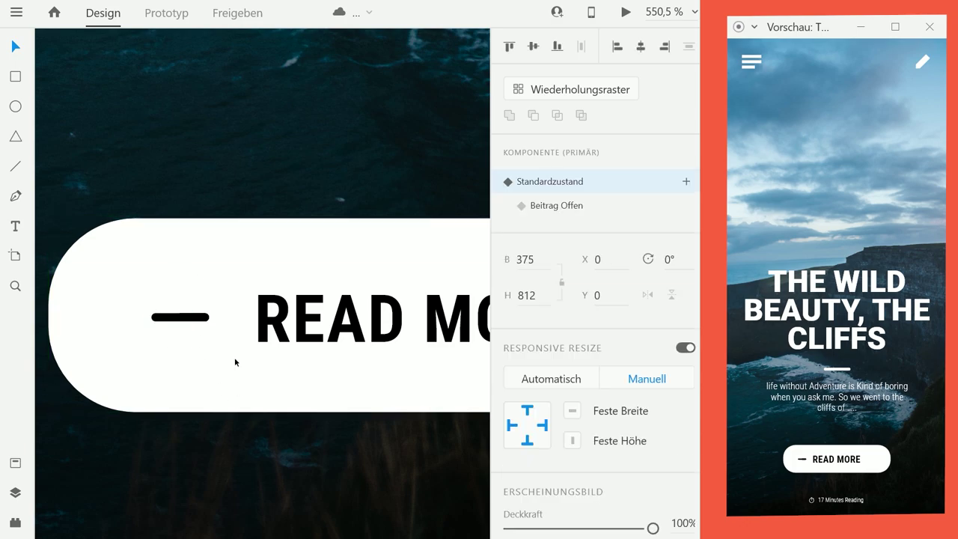
# Nudge the button component around to test that the bars move with it, and return it to X 97, Y 689.
pyautogui.click(229, 338)
pyautogui.hotkey('shift', 'Up')
pyautogui.press('Right')
pyautogui.press('Right')
pyautogui.press('Down')
pyautogui.press('Down')
pyautogui.press('Down')
pyautogui.press('Down')
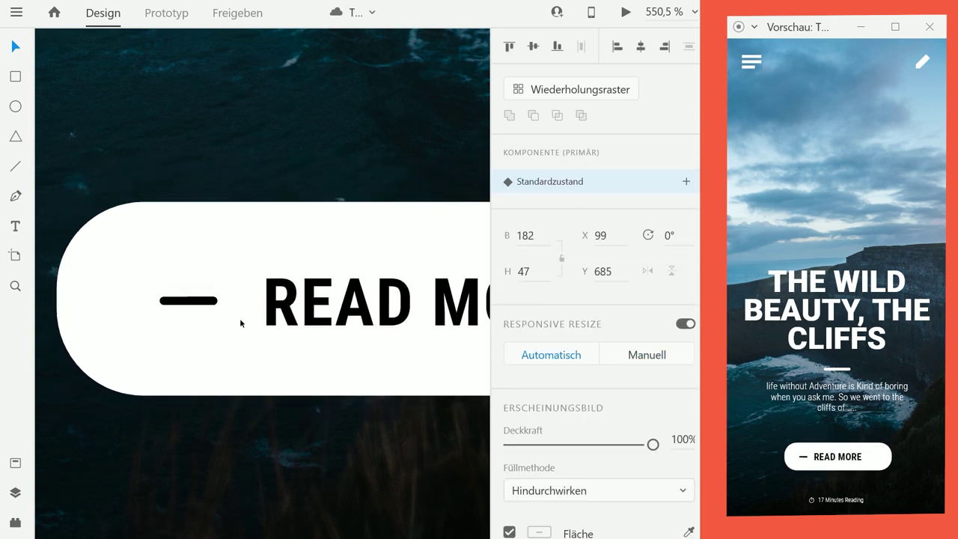
pyautogui.press('Down')
pyautogui.press('Down')
pyautogui.press('Down')
pyautogui.press('Down')
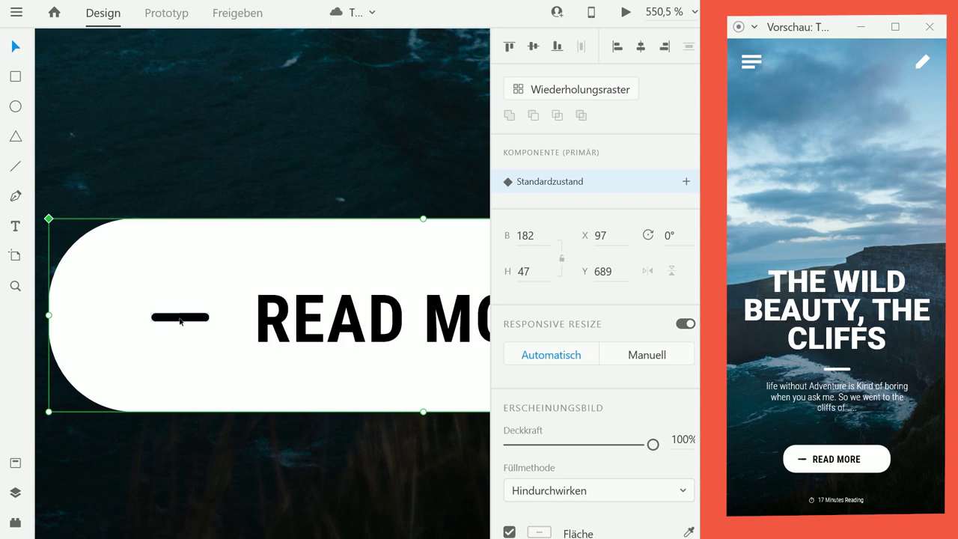
# Group the stacked bars with the "READ MORE" text inside the button component.
pyautogui.scroll(-4, 225, 321)
pyautogui.scroll(2, 184, 323)
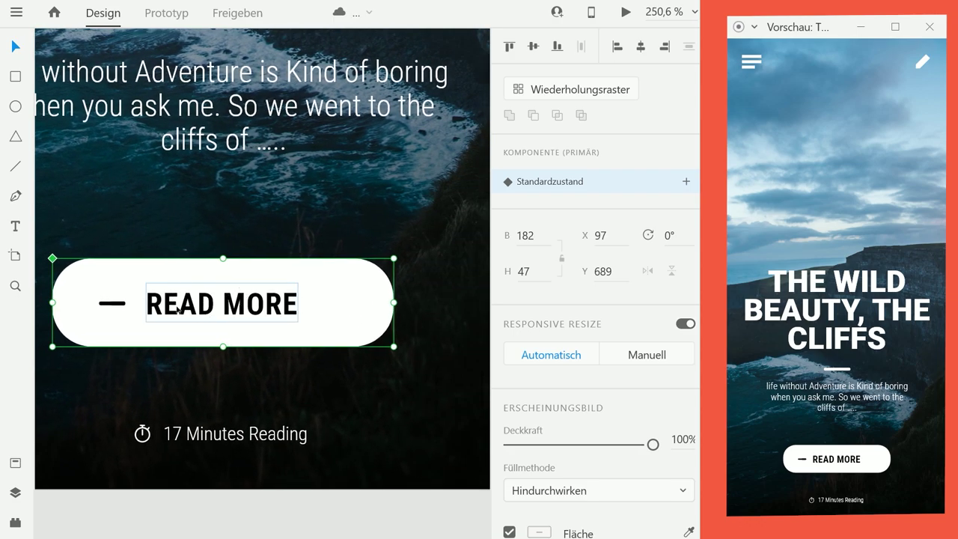
pyautogui.doubleClick(120, 306)
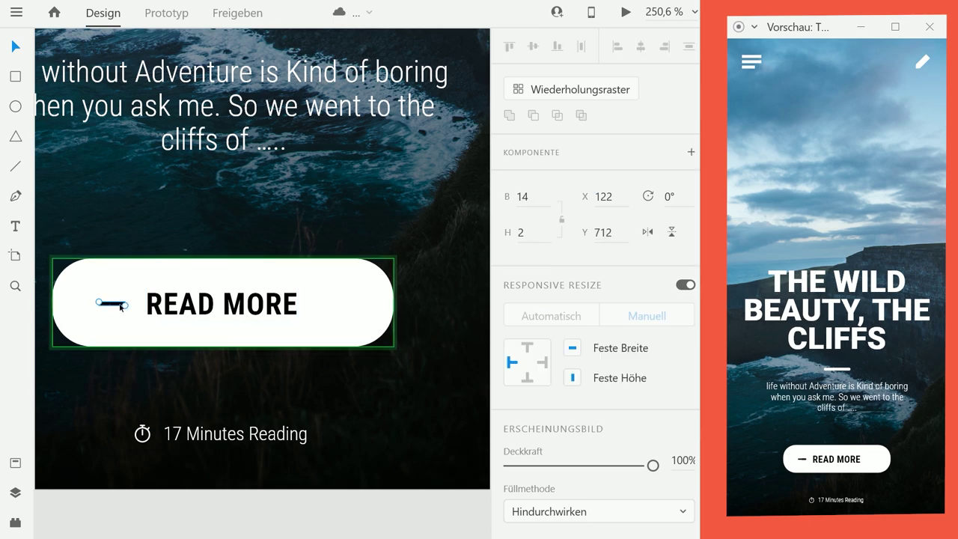
pyautogui.hotkey('ctrl', 'a')
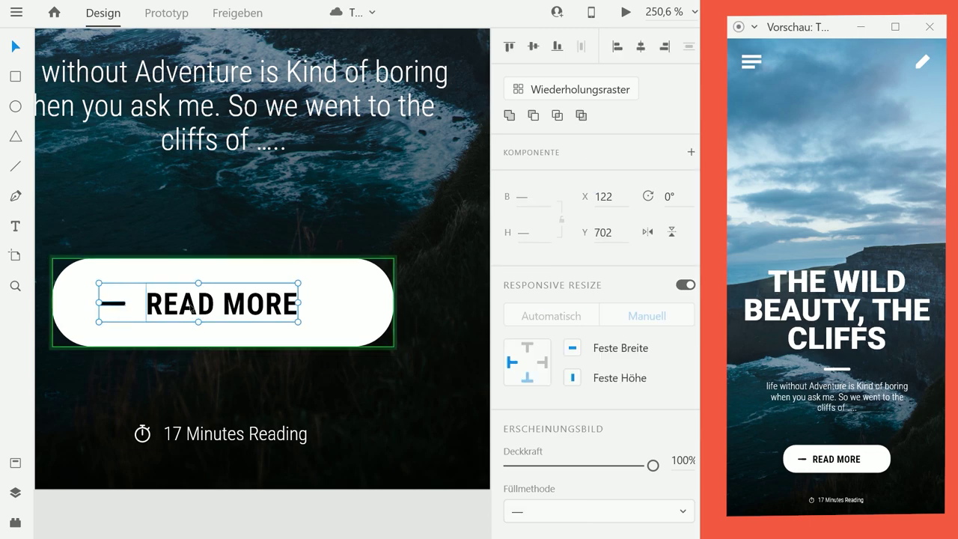
pyautogui.hotkey('ctrl', 'g')
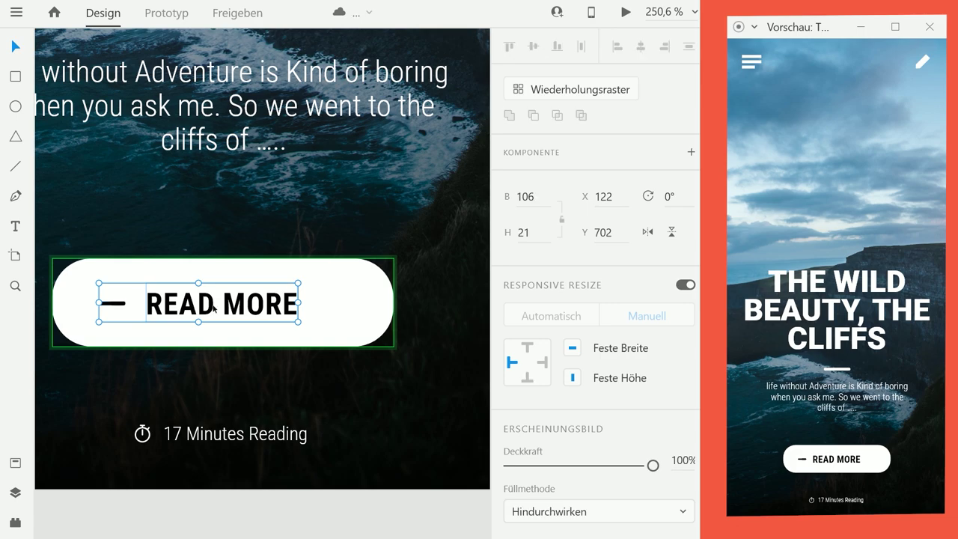
# Set the opacity of the stacked bars' group, Gruppe 16, to 0% in the button's default state.
pyautogui.doubleClick(111, 307)
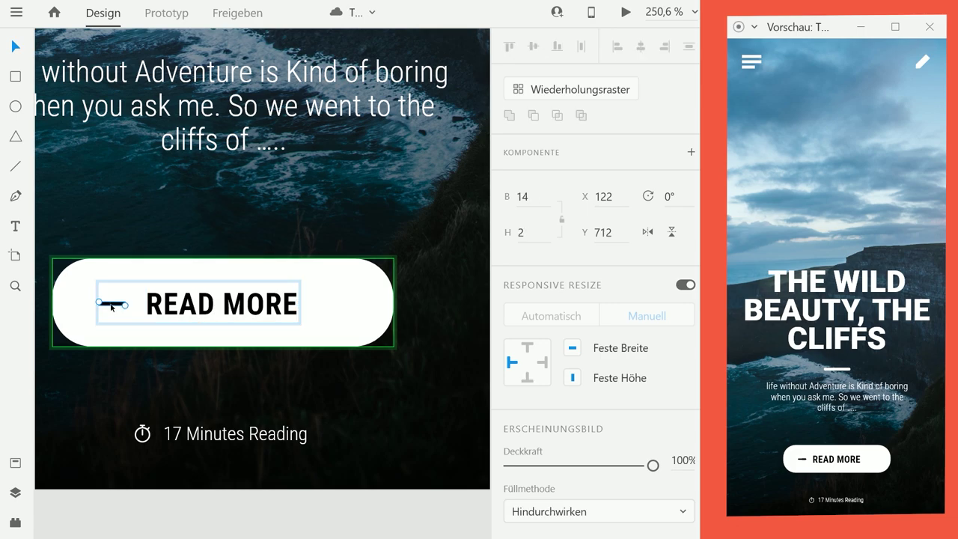
pyautogui.click(15, 492)
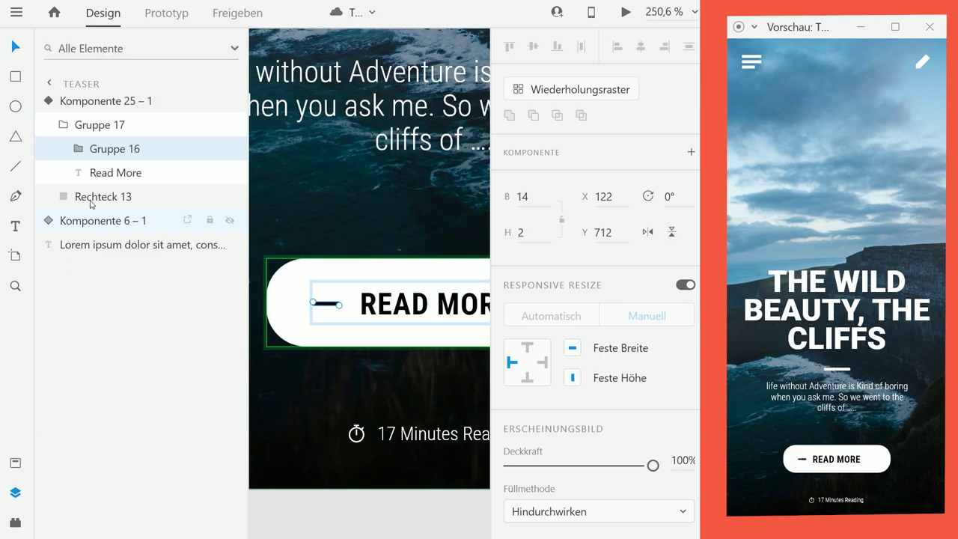
pyautogui.click(79, 149)
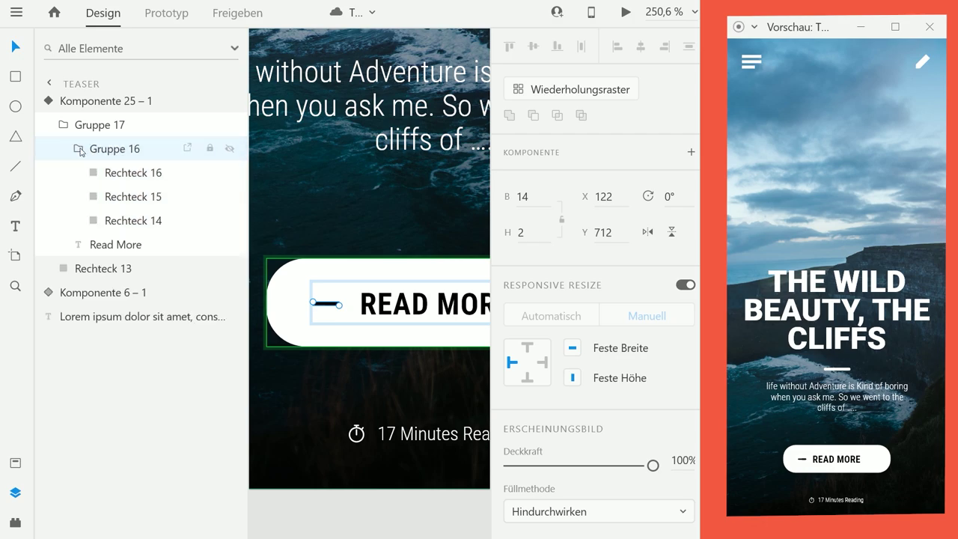
pyautogui.click(79, 149)
pyautogui.click(328, 232)
pyautogui.doubleClick(330, 306)
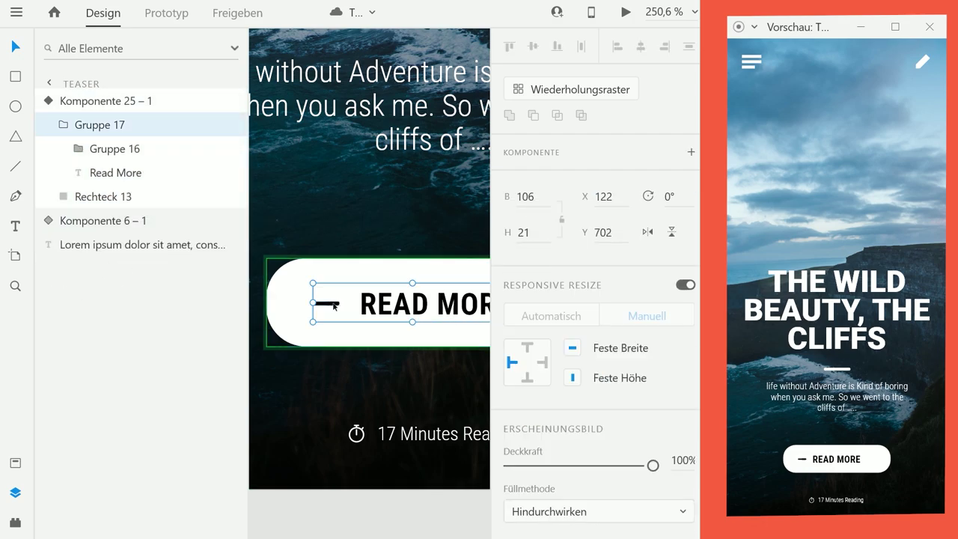
pyautogui.doubleClick(333, 306)
pyautogui.moveTo(652, 466); pyautogui.dragTo(507, 465)
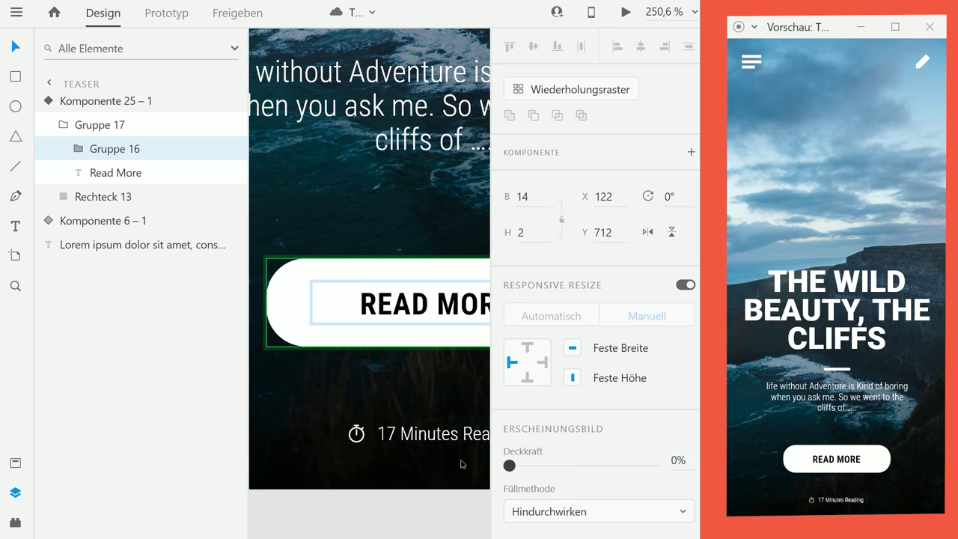
# Add a Hover-Zustand to the "READ MORE" button component on the Teaser artboard.
pyautogui.click(375, 359)
pyautogui.scroll(-5, 375, 359)
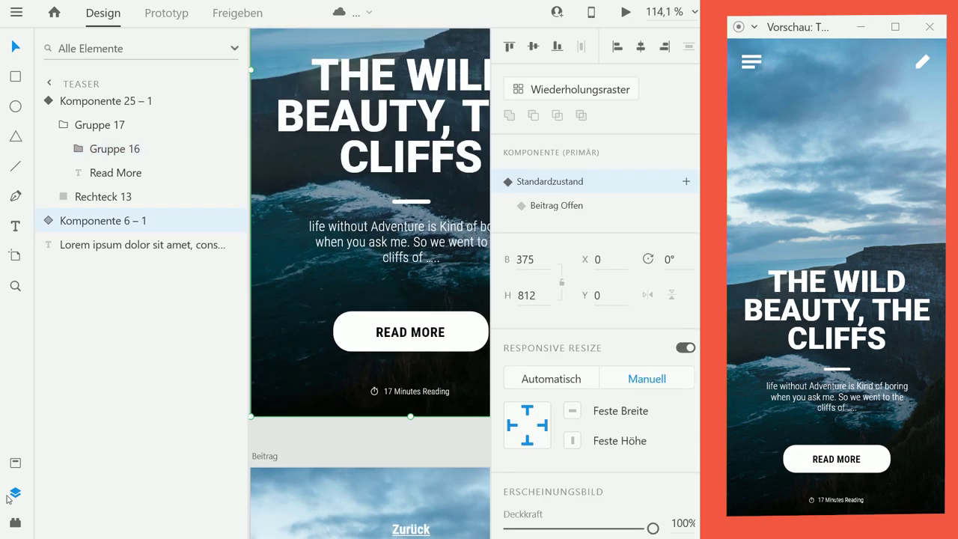
pyautogui.hotkey('ctrl', 'y')
pyautogui.moveTo(209, 319); pyautogui.dragTo(245, 328)
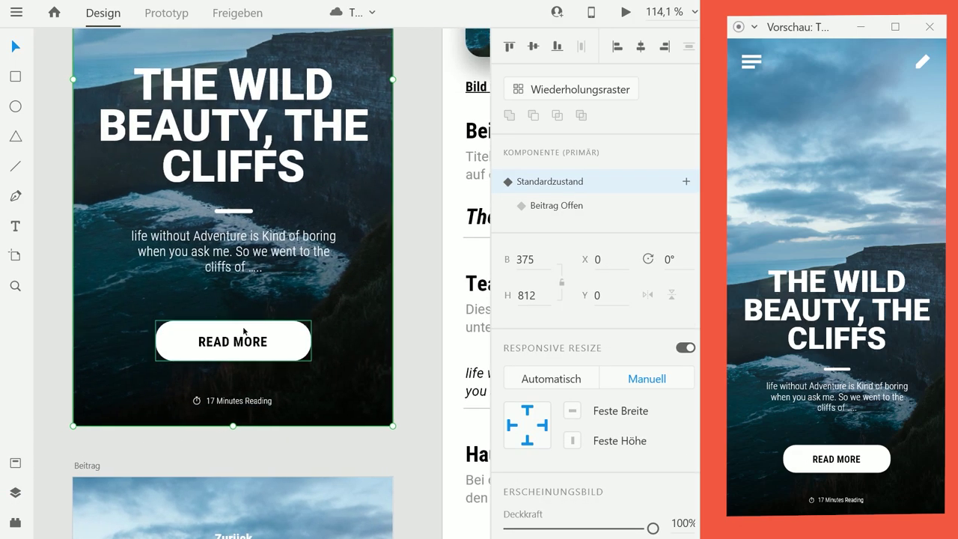
pyautogui.click(245, 339)
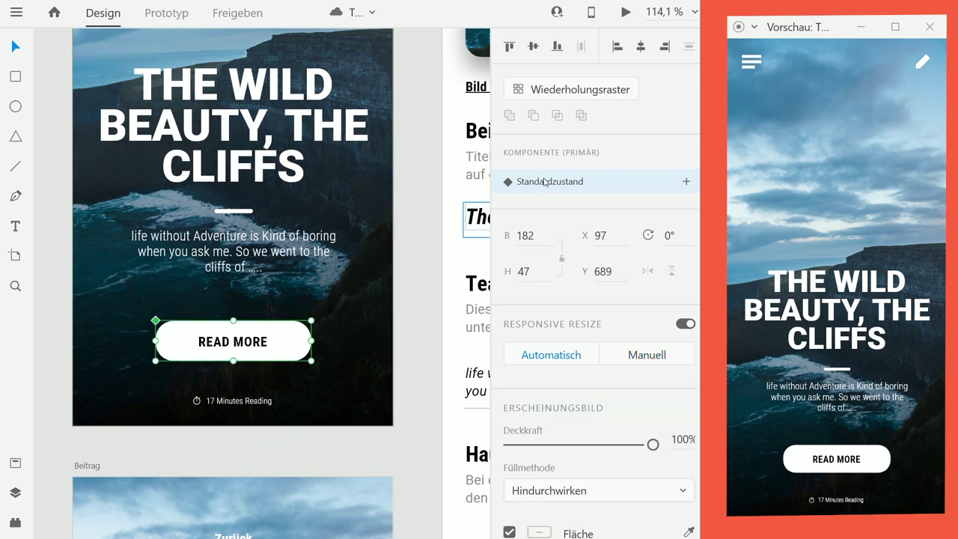
pyautogui.click(687, 183)
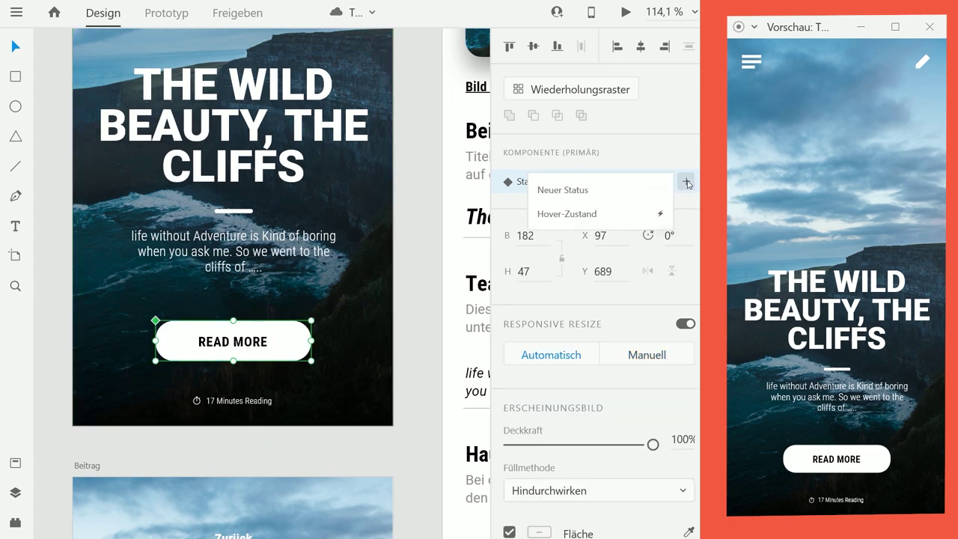
pyautogui.click(596, 214)
pyautogui.click(594, 229)
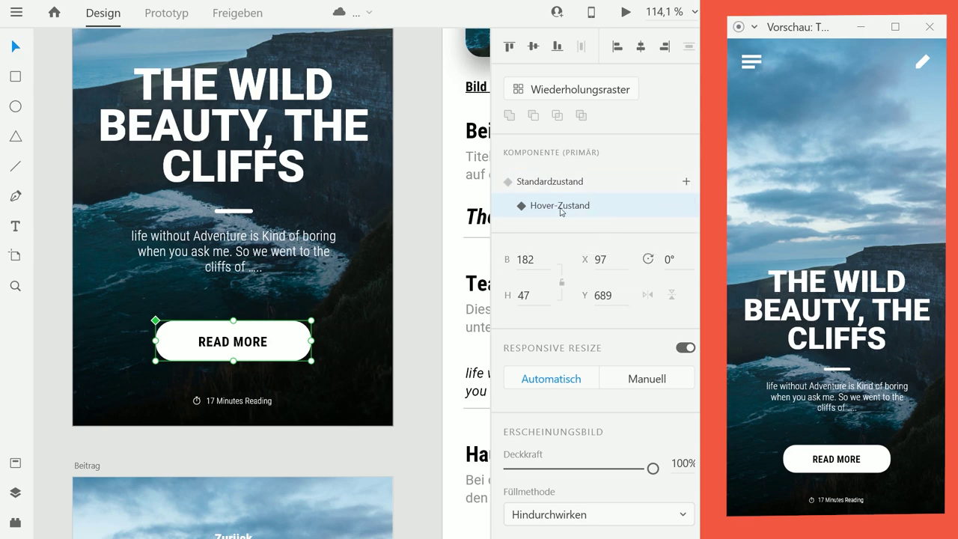
# In the hover state, centre the bars-and-text group horizontally on the button background and set the bars' opacity to 100%.
pyautogui.scroll(3, 226, 372)
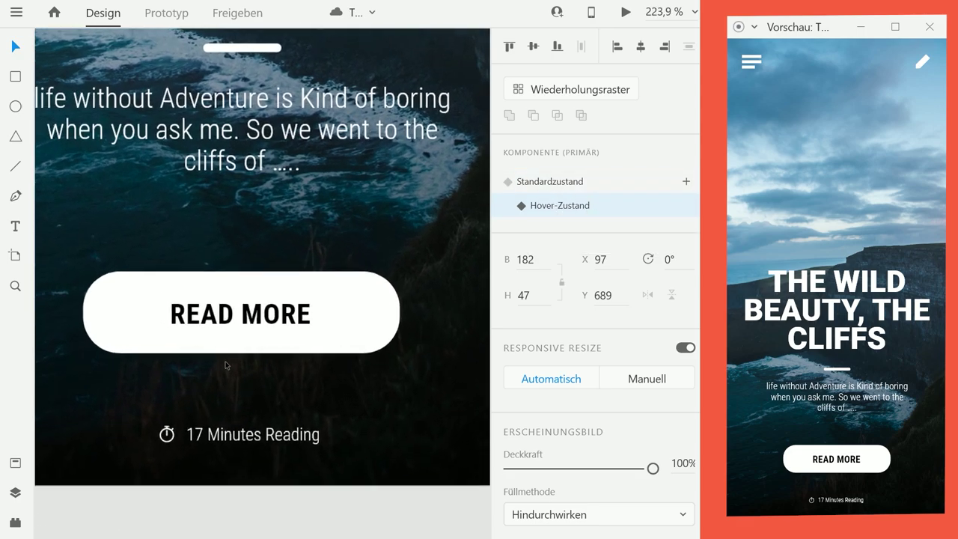
pyautogui.doubleClick(205, 311)
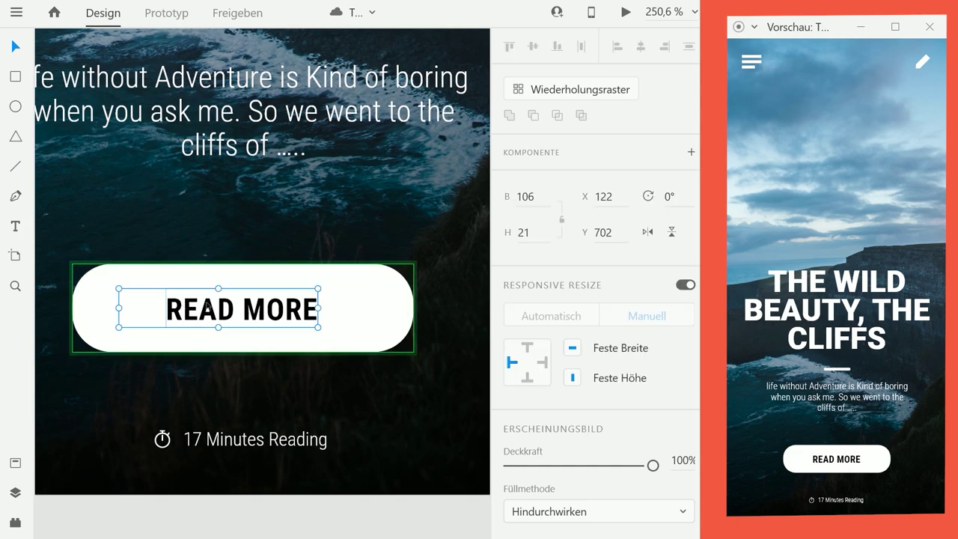
pyautogui.keyDown('shift'); pyautogui.click(368, 327); pyautogui.keyUp('shift')
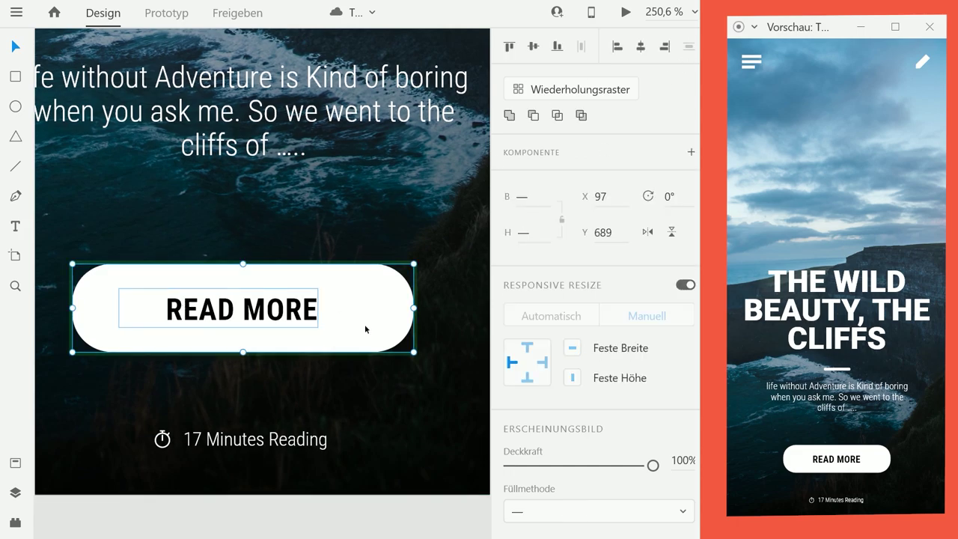
pyautogui.click(641, 47)
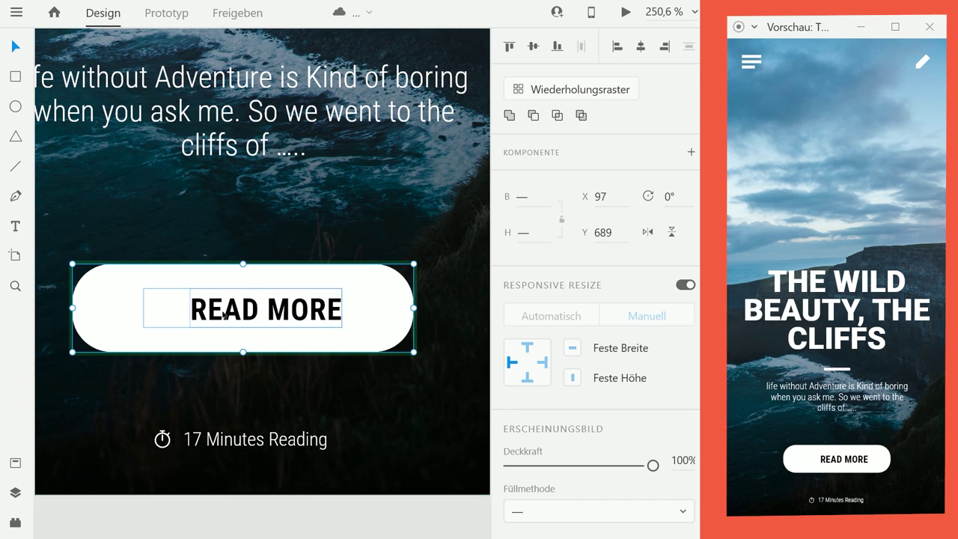
pyautogui.click(160, 314)
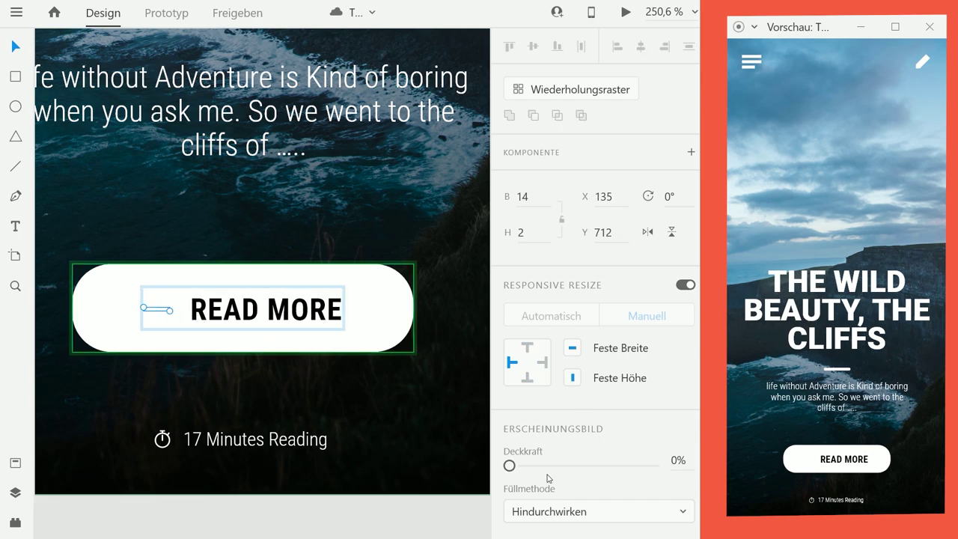
pyautogui.moveTo(509, 466); pyautogui.dragTo(653, 465)
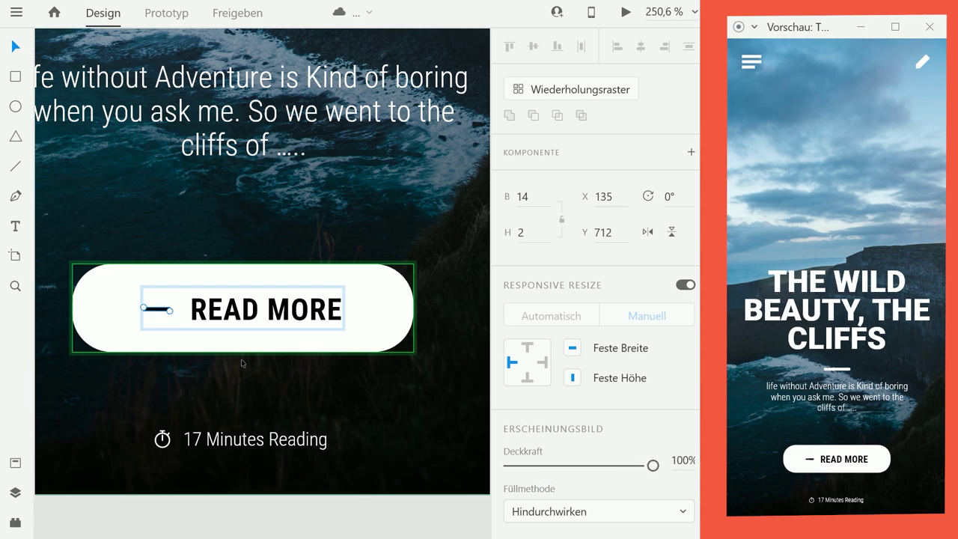
# Rotate the two short bars of Gruppe 16 in opposite directions and join them at the long bar's tip as a right-pointing arrow.
pyautogui.keyDown('ctrl'); pyautogui.scroll(3, 146, 306); pyautogui.keyUp('ctrl')
pyautogui.keyDown('ctrl'); pyautogui.scroll(2, 146, 305); pyautogui.keyUp('ctrl')
pyautogui.keyDown('ctrl'); pyautogui.scroll(2, 232, 292); pyautogui.keyUp('ctrl')
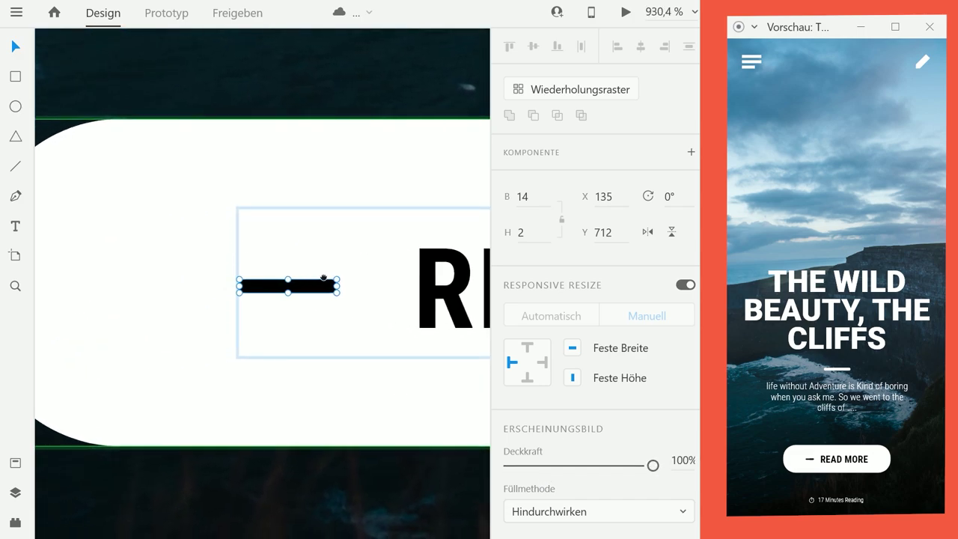
pyautogui.click(15, 492)
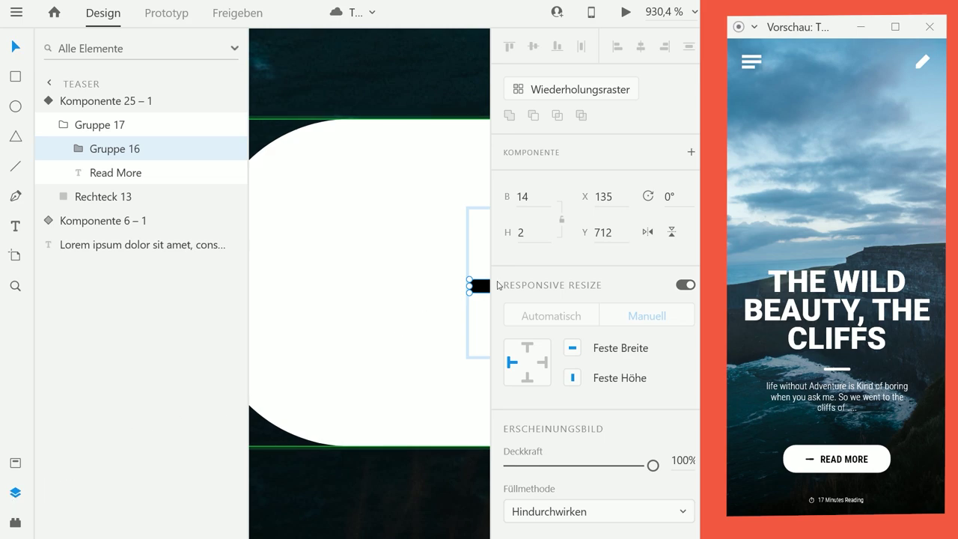
pyautogui.moveTo(412, 276); pyautogui.dragTo(265, 286)
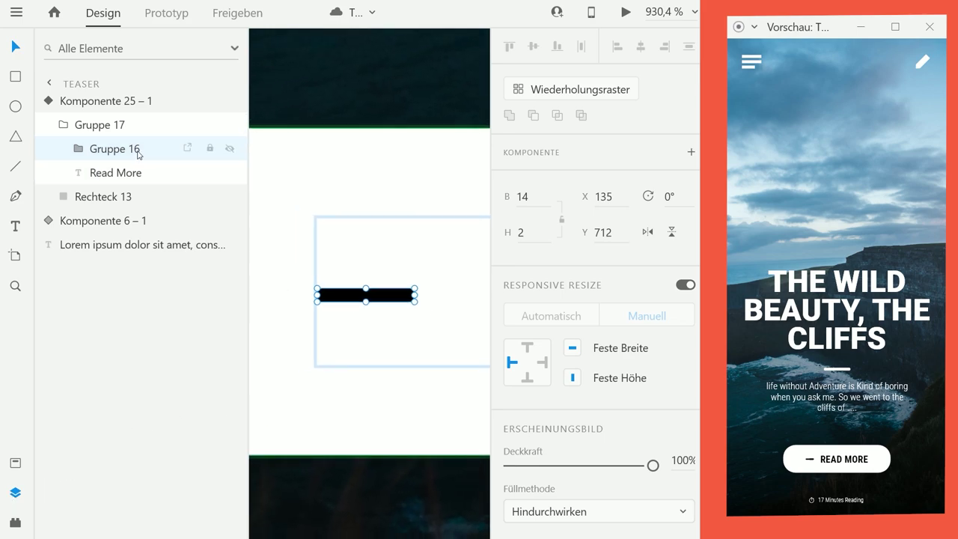
pyautogui.click(78, 148)
pyautogui.click(134, 172)
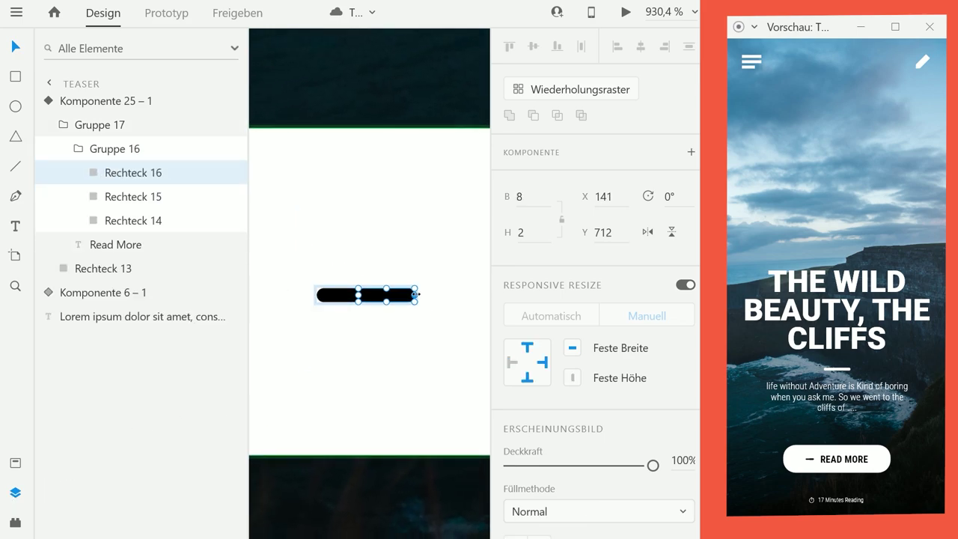
pyautogui.moveTo(421, 302); pyautogui.dragTo(379, 323)
pyautogui.click(387, 300)
pyautogui.click(452, 287)
pyautogui.scroll(-10, 446, 285)
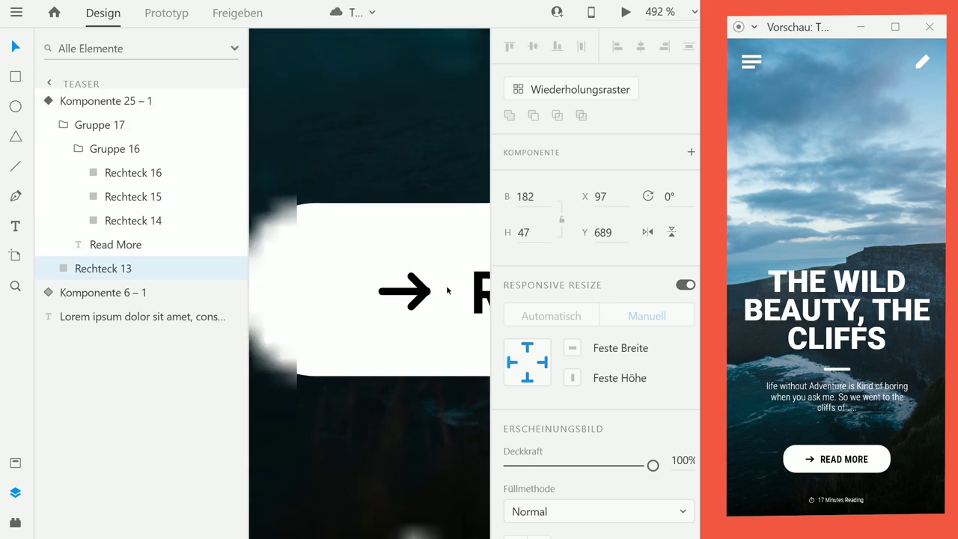
pyautogui.hscroll(1, 352, 266)
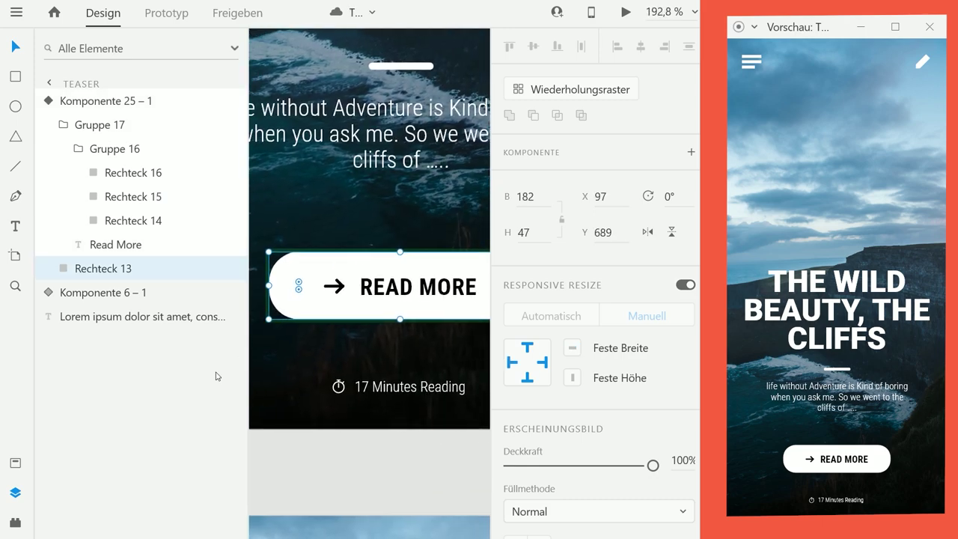
# Switch the "READ MORE" button component back to its Standardzustand and deselect it.
pyautogui.click(15, 493)
pyautogui.click(287, 464)
pyautogui.scroll(-3, 287, 465)
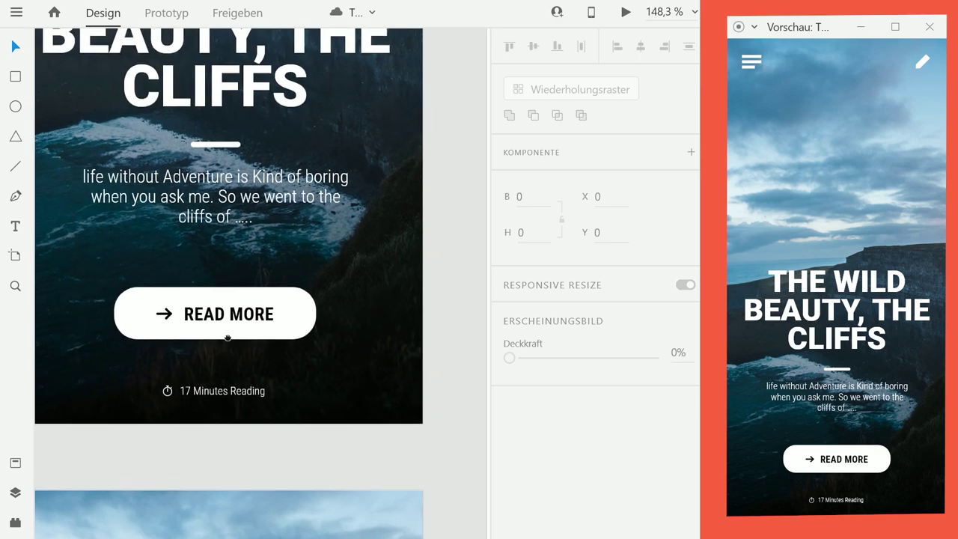
pyautogui.scroll(-3, 257, 339)
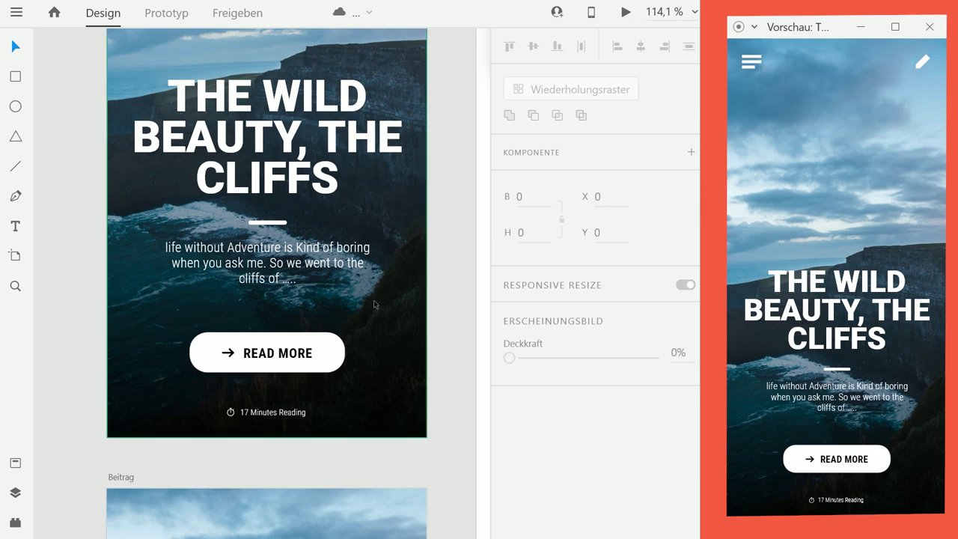
pyautogui.click(307, 366)
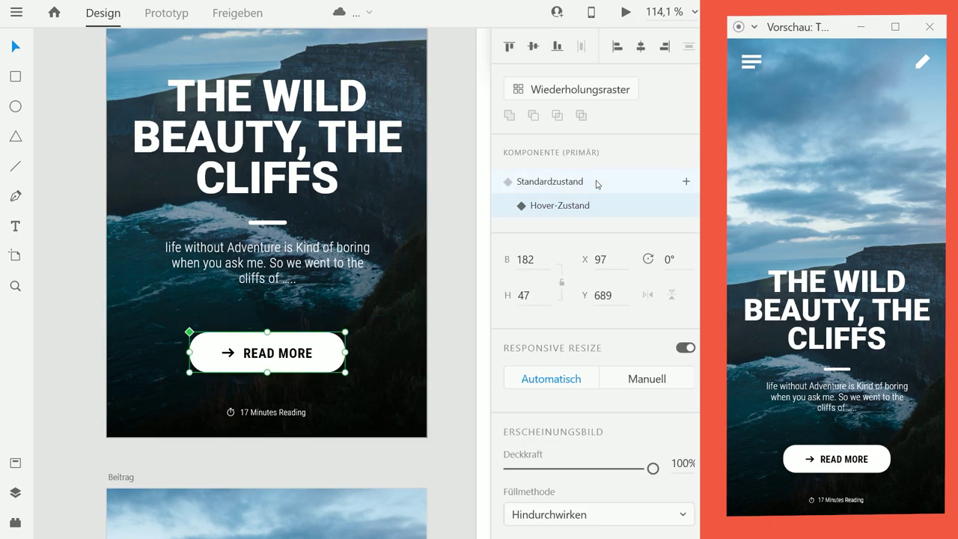
pyautogui.click(507, 182)
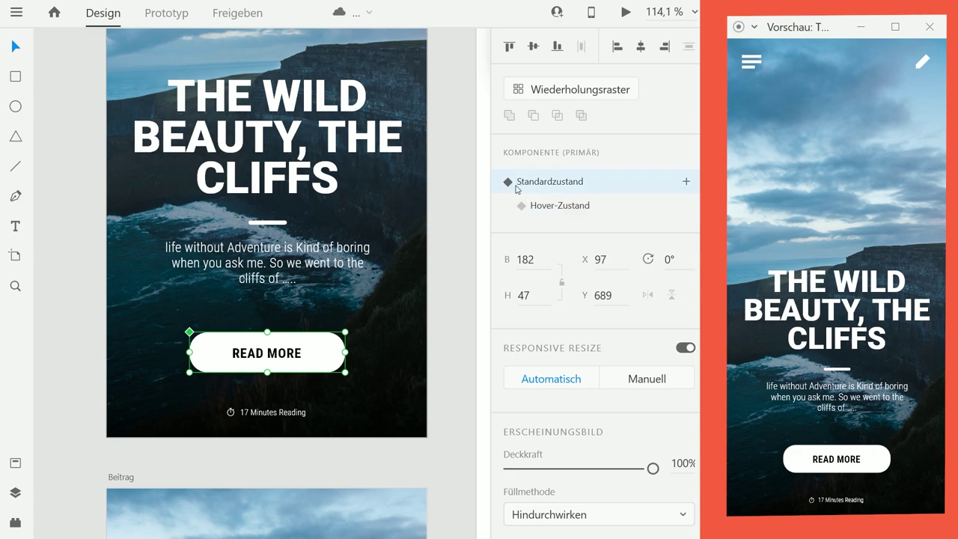
pyautogui.click(447, 257)
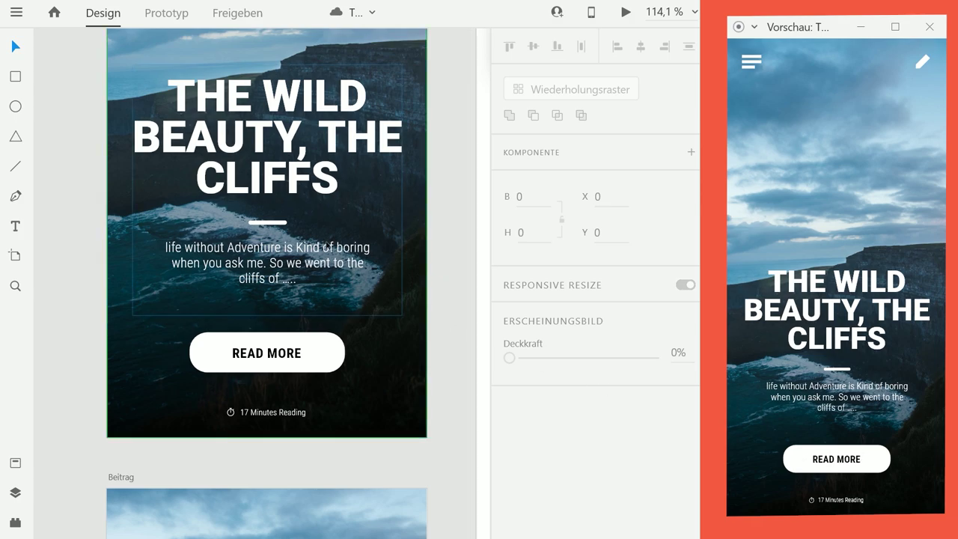
# Add a new state named Checked to the first title image component on the Edit Page artboard.
pyautogui.scroll(-5, 324, 246)
pyautogui.hscroll(5, 219, 244)
pyautogui.scroll(5, 218, 245)
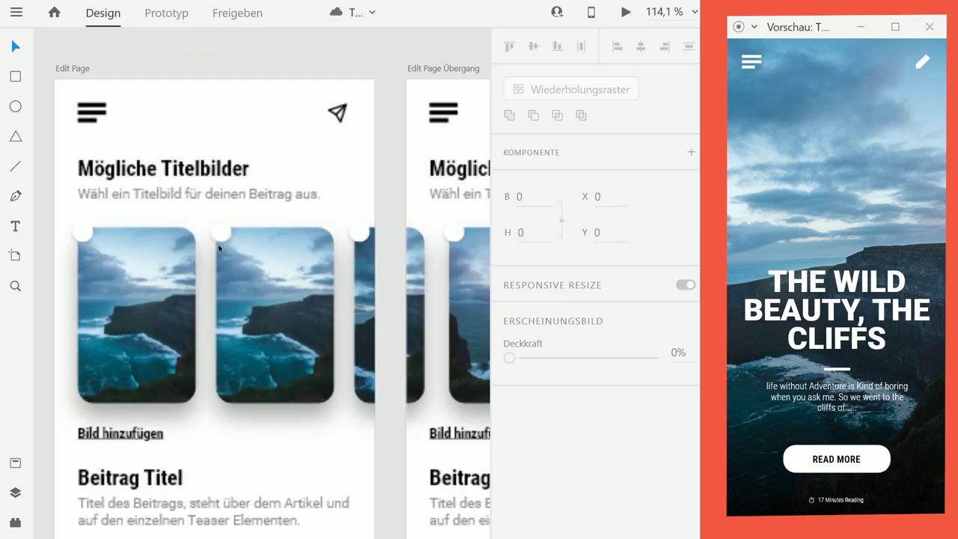
pyautogui.scroll(-2, 219, 245)
pyautogui.scroll(-1, 218, 245)
pyautogui.click(180, 267)
pyautogui.scroll(-1, 189, 261)
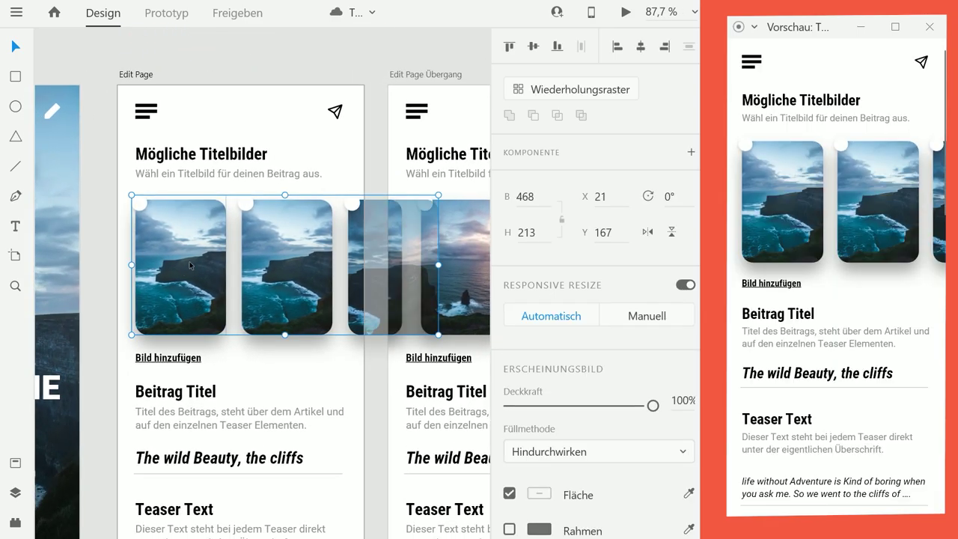
pyautogui.doubleClick(189, 261)
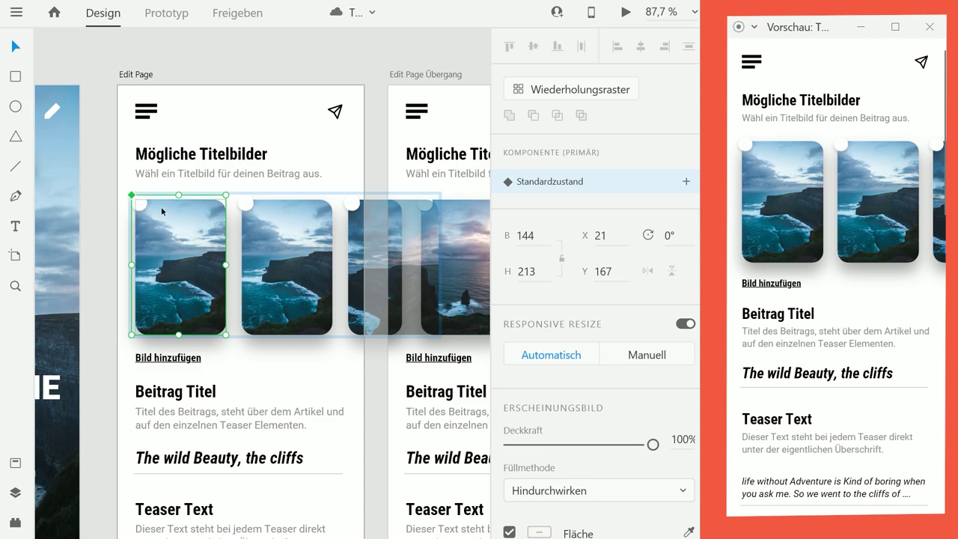
pyautogui.click(686, 184)
pyautogui.click(577, 189)
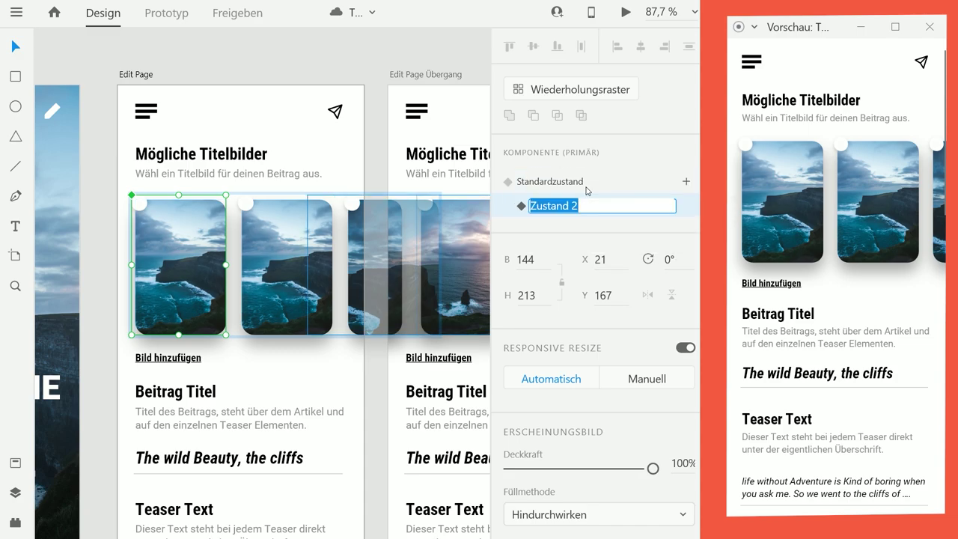
pyautogui.write('Checked')
pyautogui.press('Return')
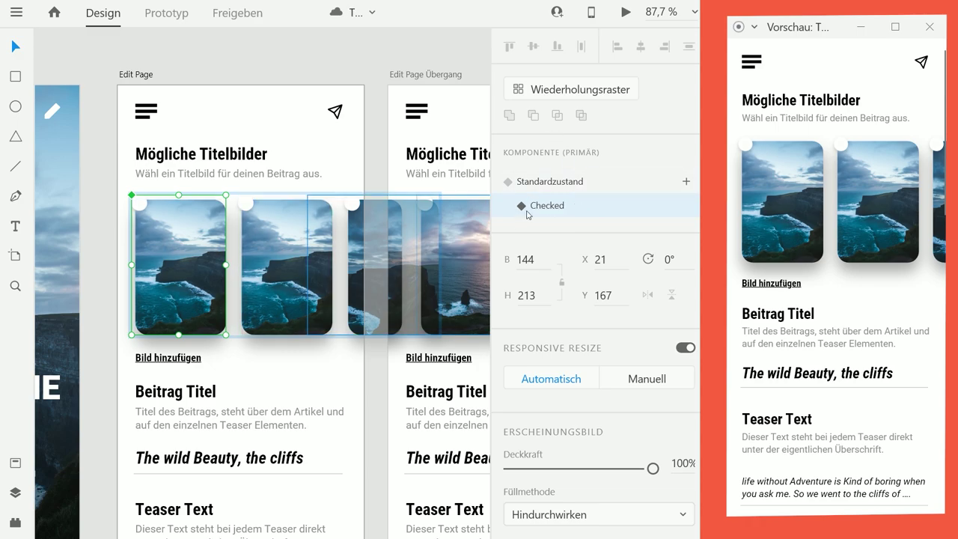
# In the Checked state, raise the small inner circle on the first title image to full opacity and deselect it.
pyautogui.doubleClick(139, 204)
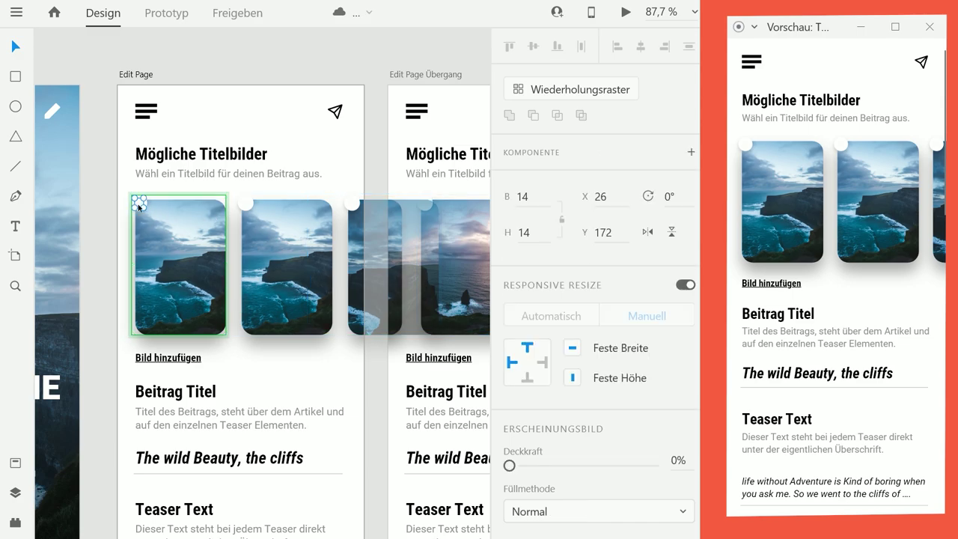
pyautogui.scroll(-5, 569, 299)
pyautogui.moveTo(510, 246); pyautogui.dragTo(660, 247)
pyautogui.click(303, 150)
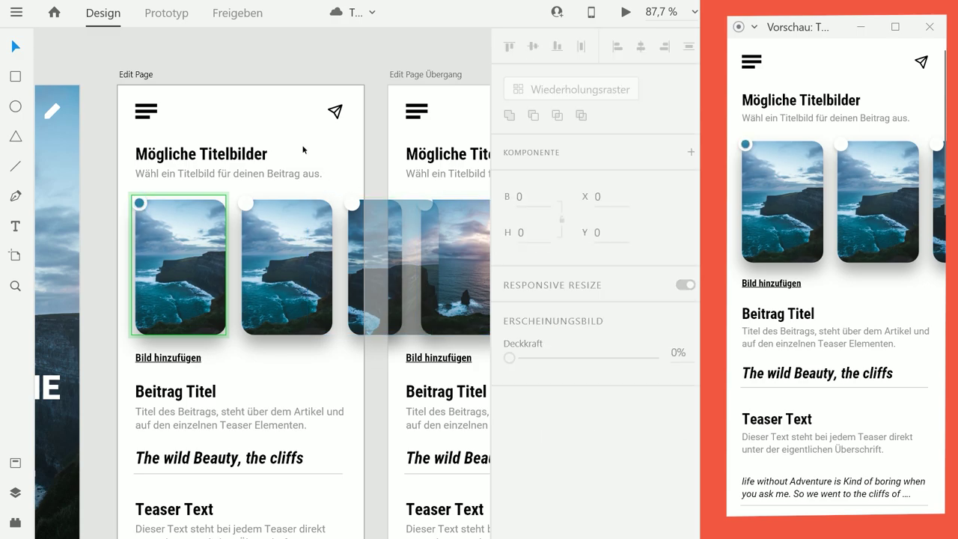
# Try the second title image on Edit Page in its Checked and Standardzustand states.
pyautogui.click(170, 248)
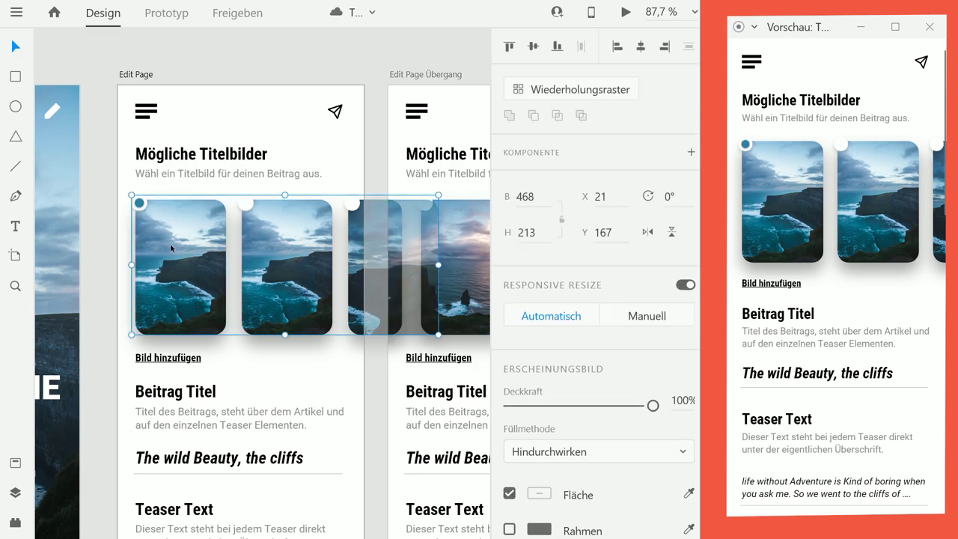
pyautogui.doubleClick(301, 257)
pyautogui.click(523, 207)
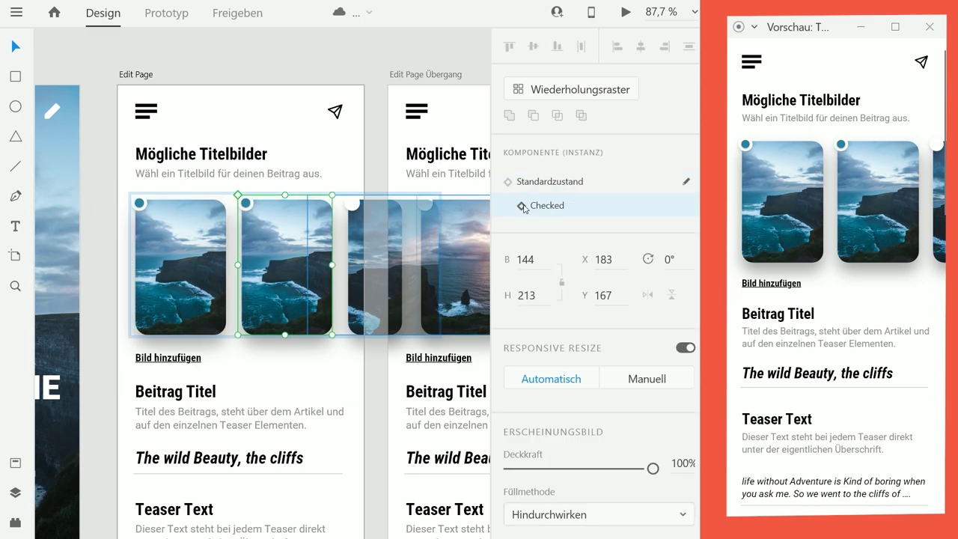
pyautogui.click(510, 185)
pyautogui.click(522, 207)
pyautogui.hotkey('ctrl', 'shift', 'k')
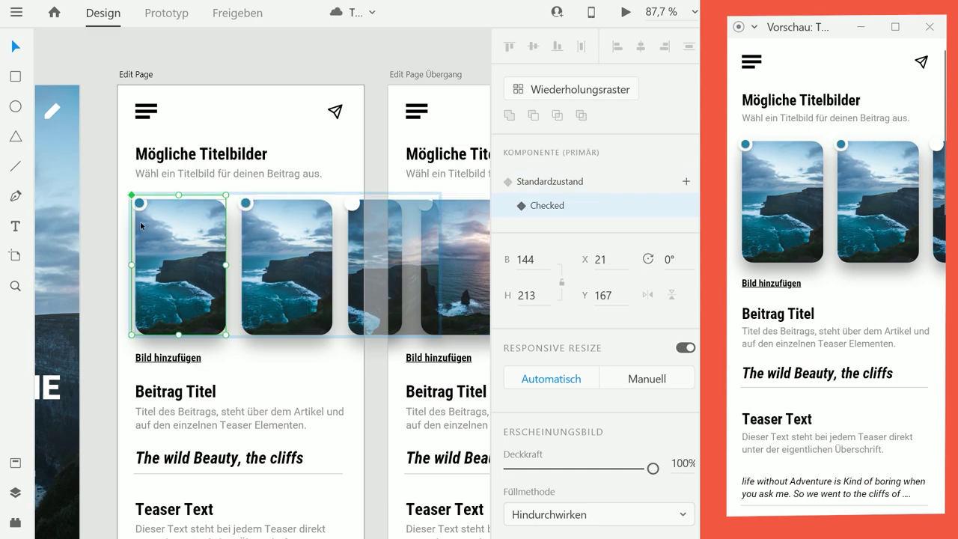
# Switch the first title image to Standardzustand, undo the recent state changes and deselect it.
pyautogui.click(535, 183)
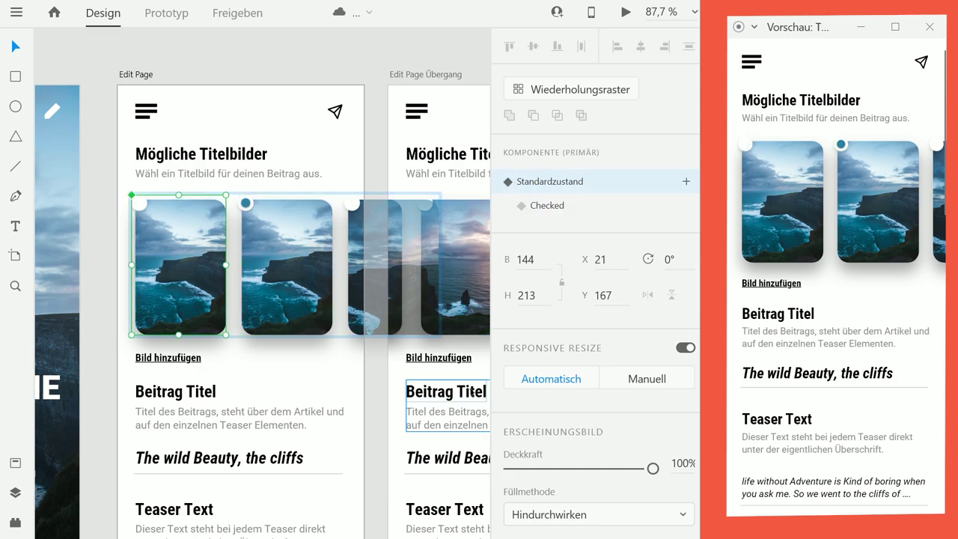
pyautogui.click(345, 151)
pyautogui.scroll(-2, 345, 151)
pyautogui.moveTo(349, 166); pyautogui.dragTo(282, 180)
pyautogui.hotkey('ctrl', 'z')
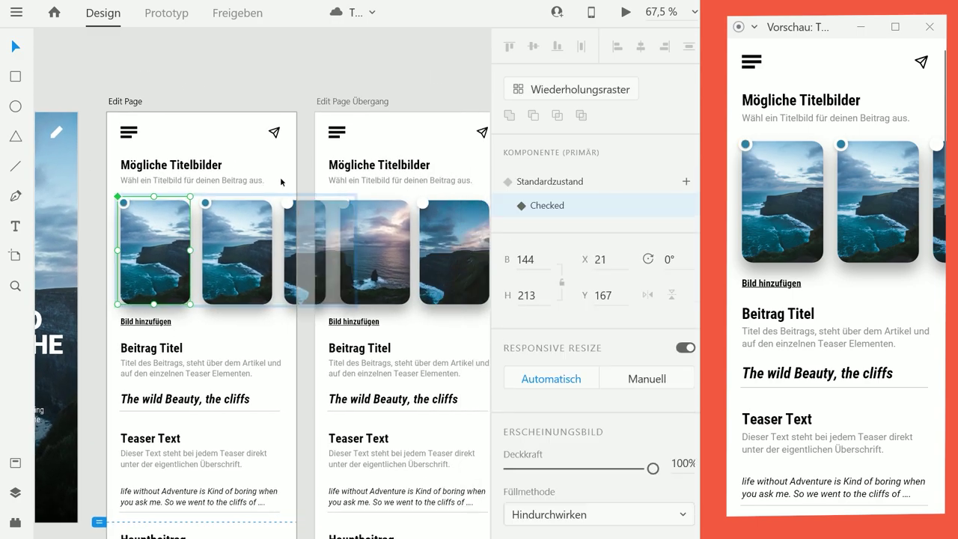
pyautogui.click(277, 179)
# Duplicate the Edit Page Übergang artboard.
pyautogui.hscroll(4, 225, 142)
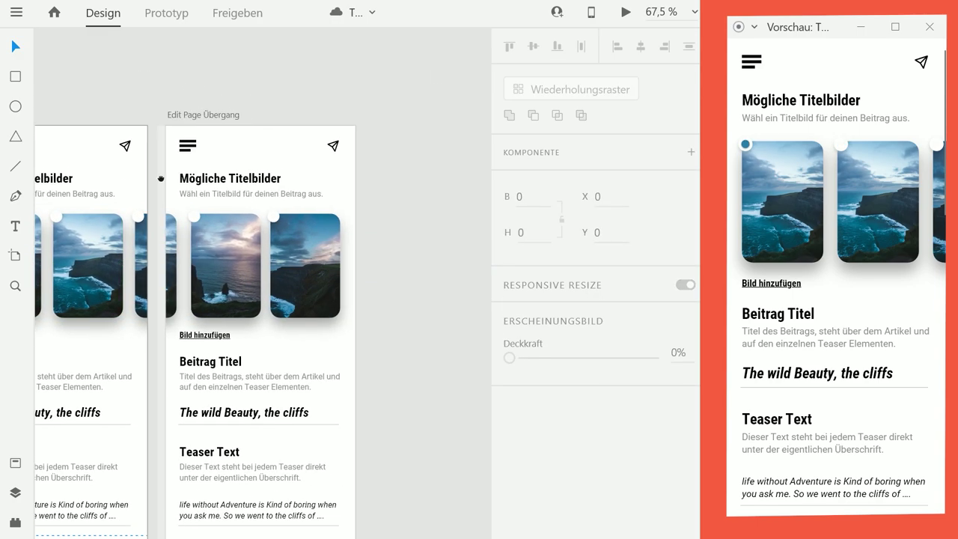
pyautogui.hscroll(-2, 230, 195)
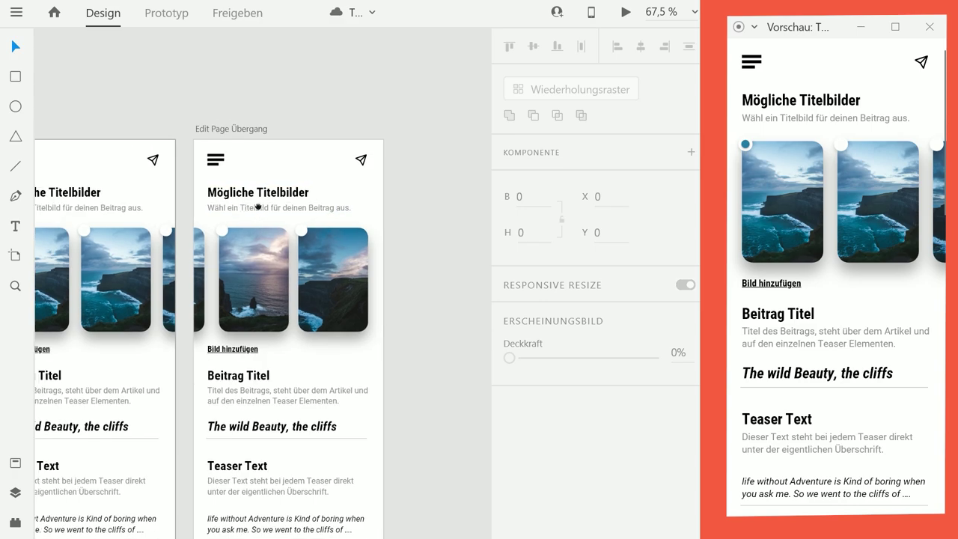
pyautogui.click(284, 113)
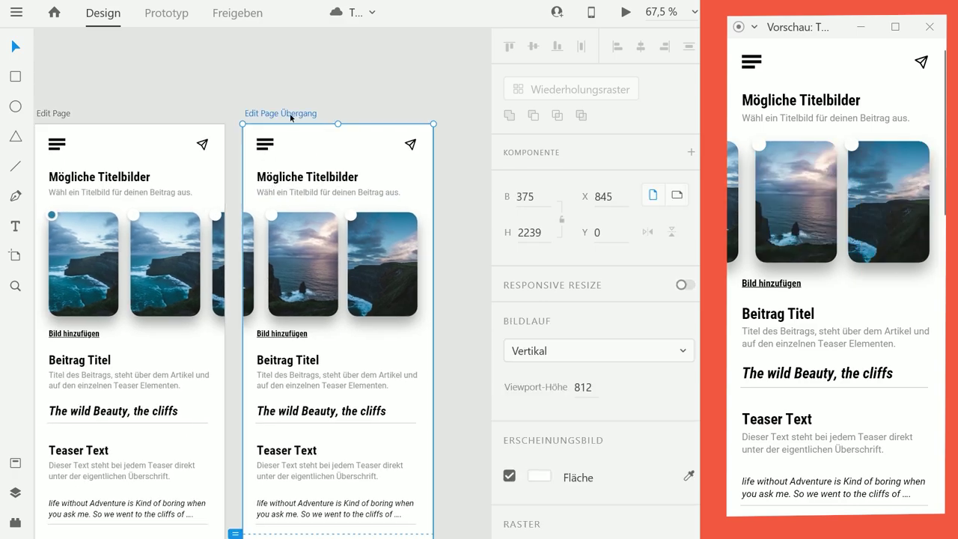
pyautogui.hotkey('ctrl', 'd')
pyautogui.scroll(-5, 337, 299)
pyautogui.scroll(5, 419, 366)
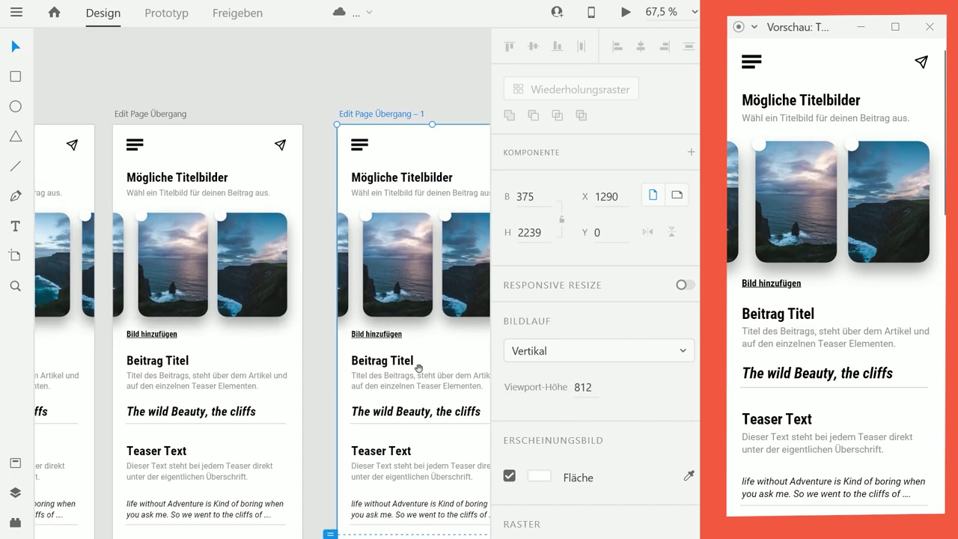
pyautogui.moveTo(420, 368); pyautogui.dragTo(320, 360)
# Link the last title image on Edit Page Übergang to the duplicated artboard with an Antippen trigger and Übergang action.
pyautogui.doubleClick(157, 224)
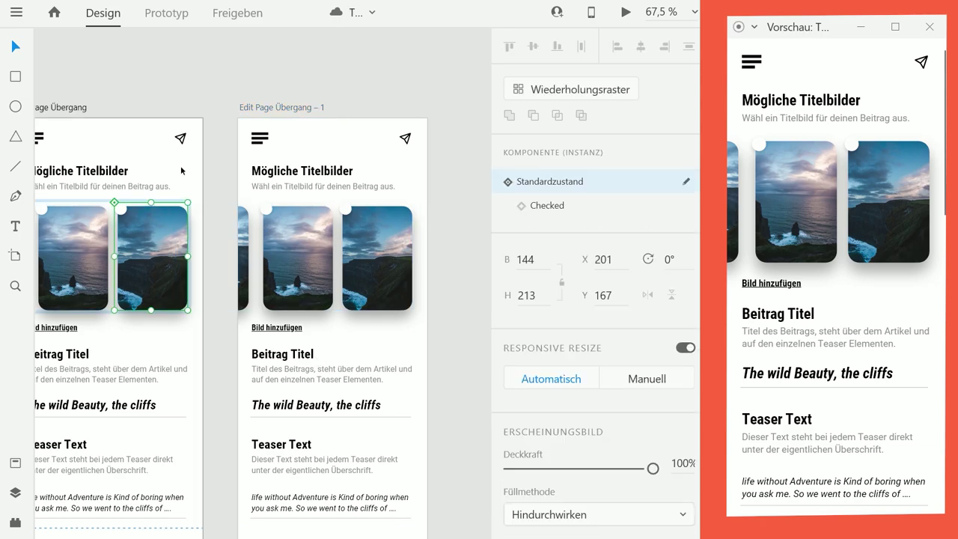
pyautogui.scroll(-2, 134, 176)
pyautogui.hotkey('ctrl', 'Tab')
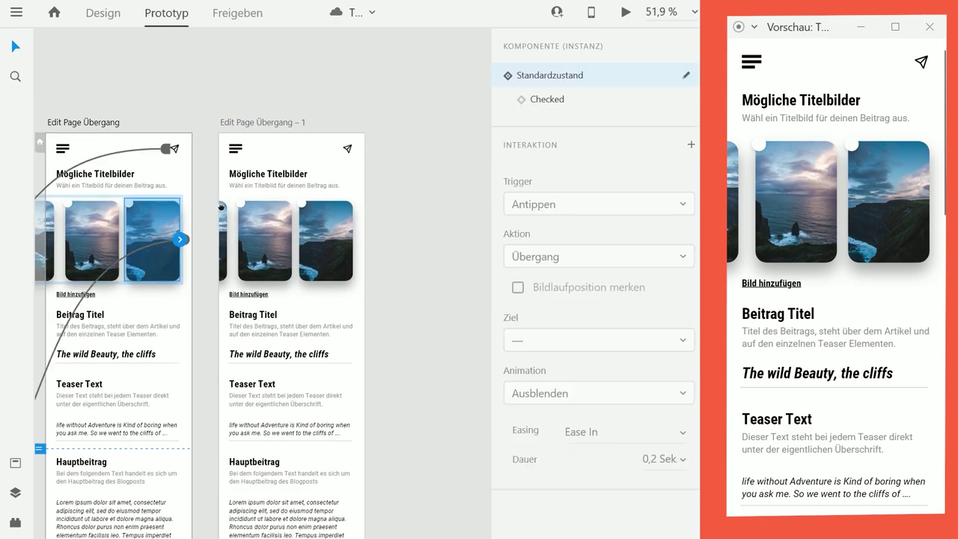
pyautogui.hscroll(-2, 221, 206)
pyautogui.scroll(-1, 223, 198)
pyautogui.click(200, 204)
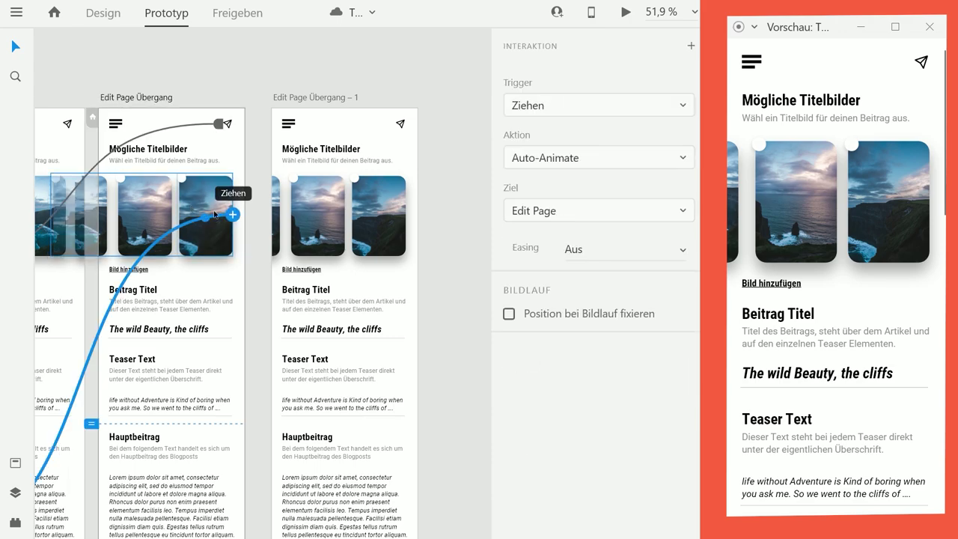
pyautogui.doubleClick(199, 205)
pyautogui.moveTo(235, 217); pyautogui.dragTo(369, 222)
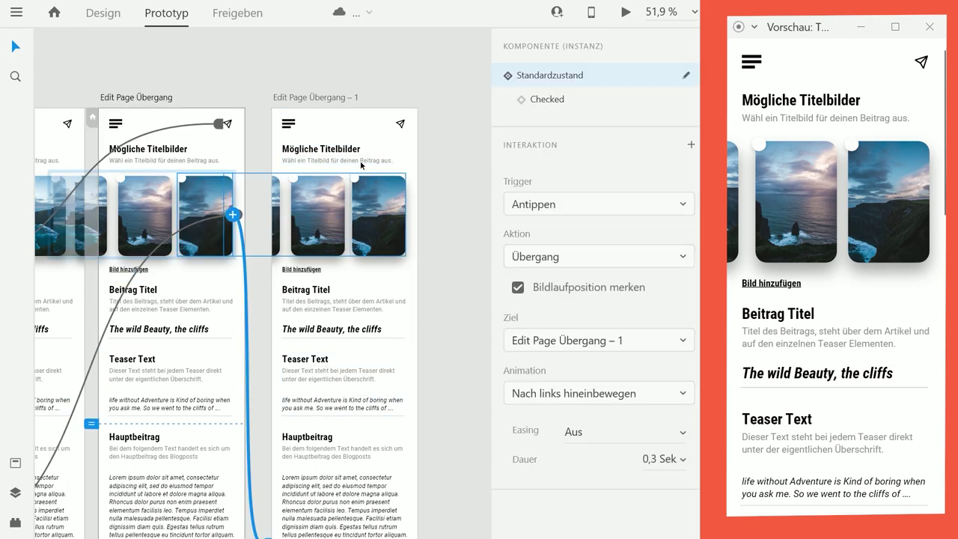
# Switch the last title image on the Edit Page Übergang – 1 artboard to the Checked state and deselect it.
pyautogui.click(384, 217)
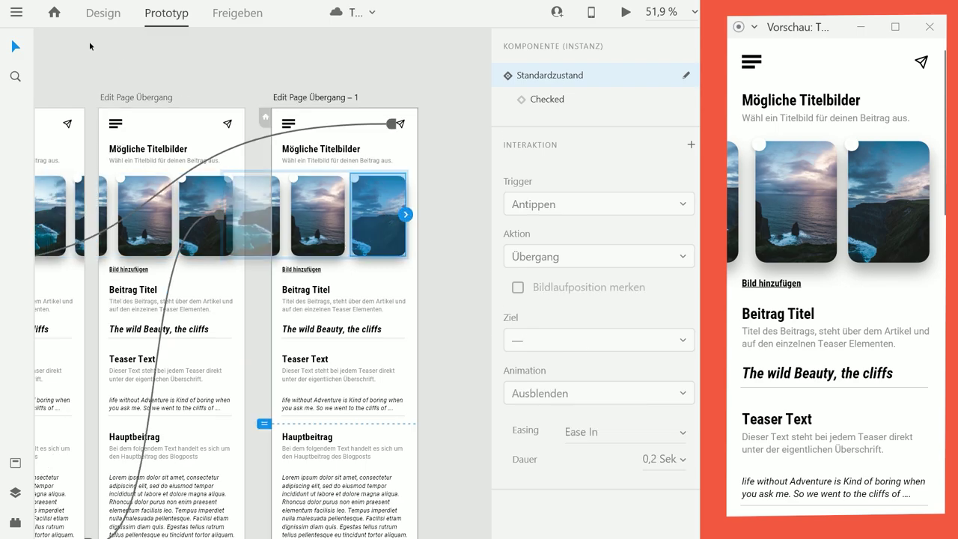
pyautogui.click(110, 15)
pyautogui.click(523, 207)
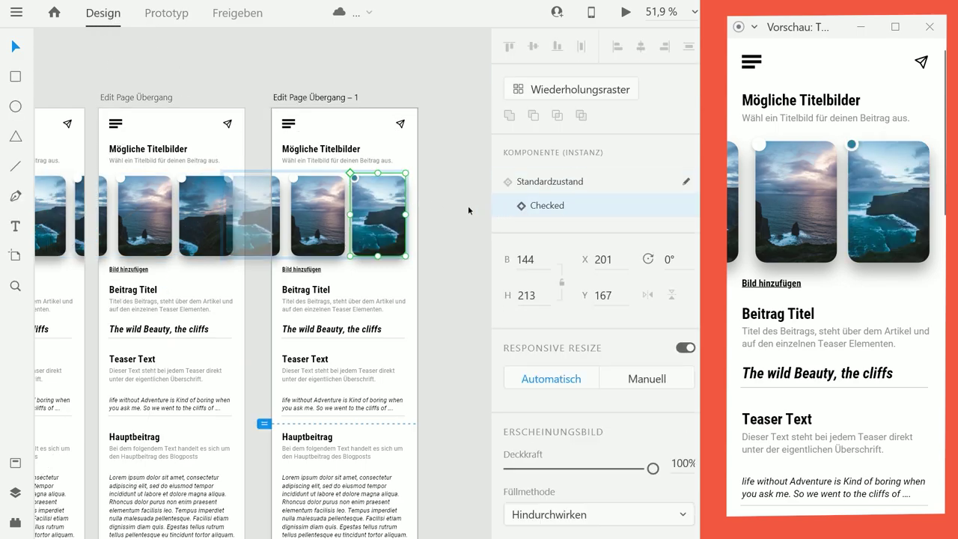
pyautogui.click(441, 194)
pyautogui.moveTo(317, 200); pyautogui.dragTo(386, 205)
# Test the title image swipe and the tap on the last title image in the preview.
pyautogui.click(802, 189)
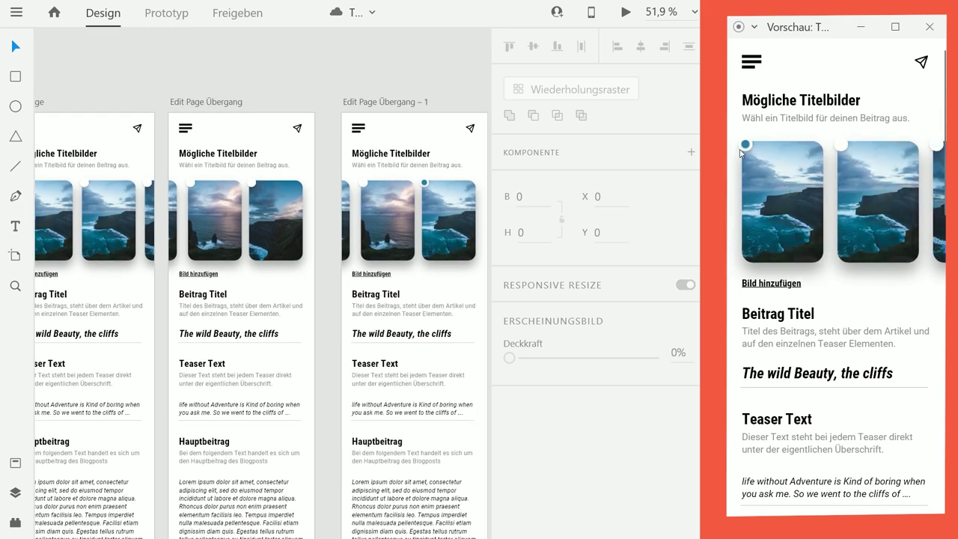
pyautogui.click(906, 187)
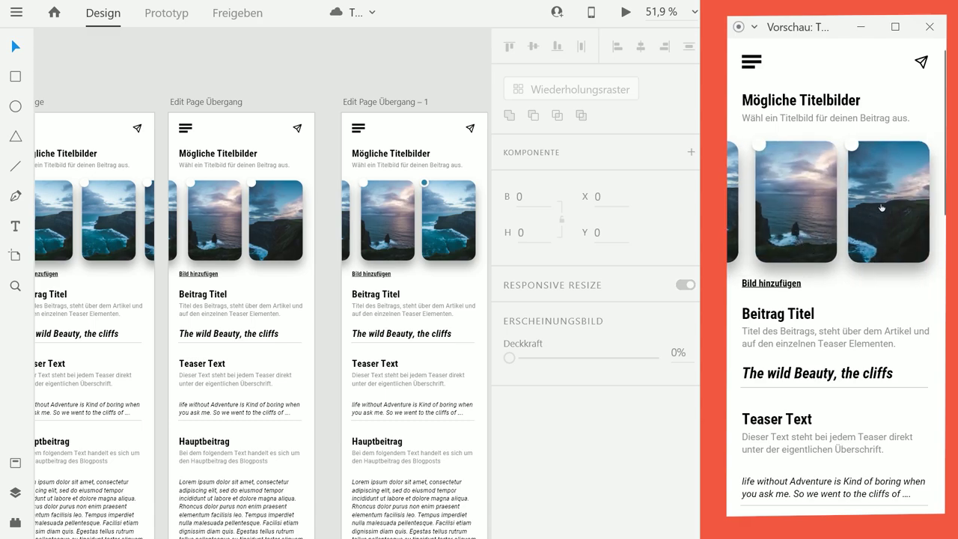
pyautogui.click(882, 207)
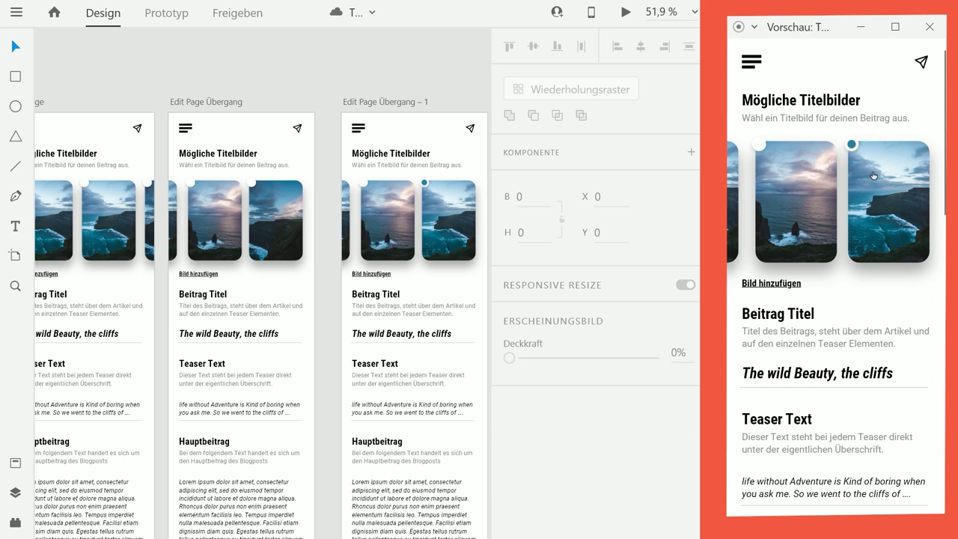
pyautogui.click(358, 102)
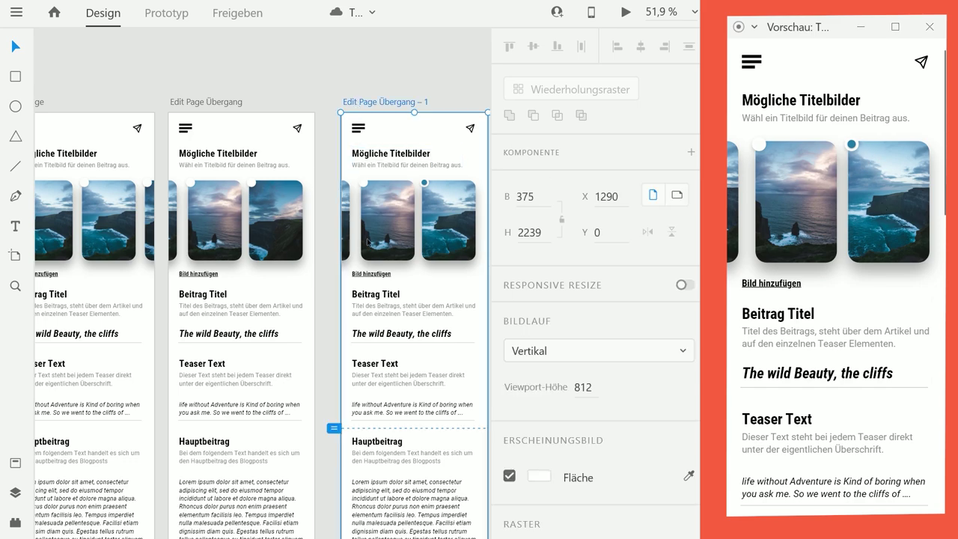
# Set the animation of the last title image's link to Edit Page Übergang – 1 to Ohne and test the tap in the preview.
pyautogui.click(292, 235)
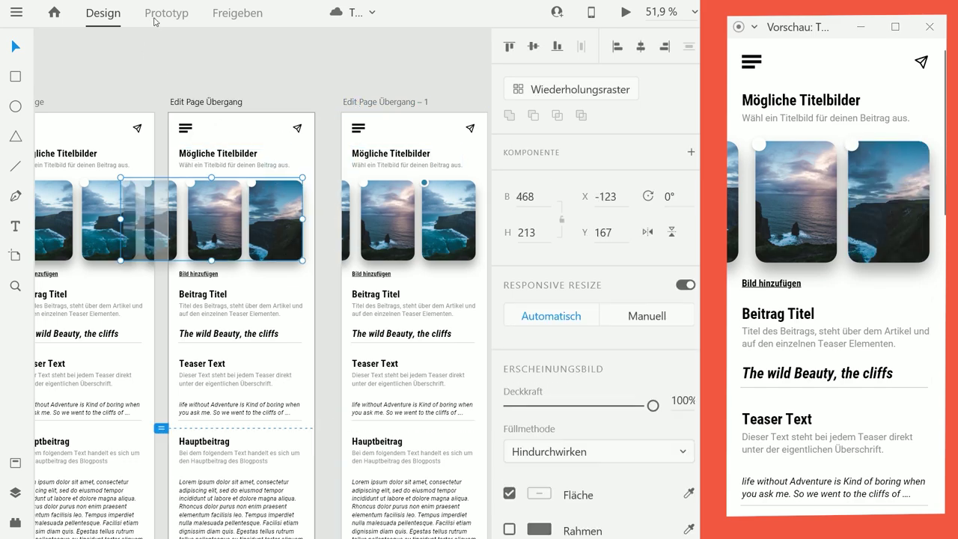
pyautogui.hotkey('ctrl', 'Tab')
pyautogui.scroll(-2, 332, 308)
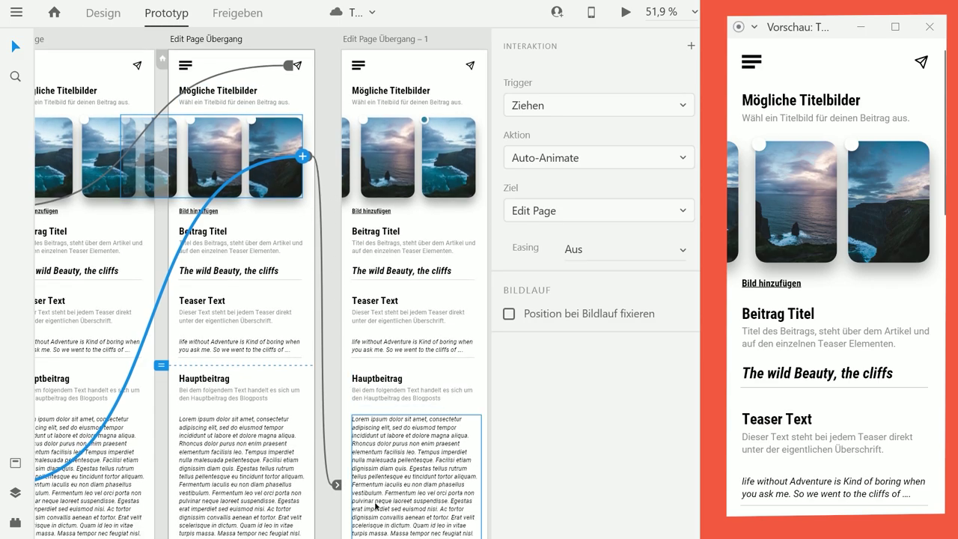
pyautogui.click(313, 159)
pyautogui.click(307, 159)
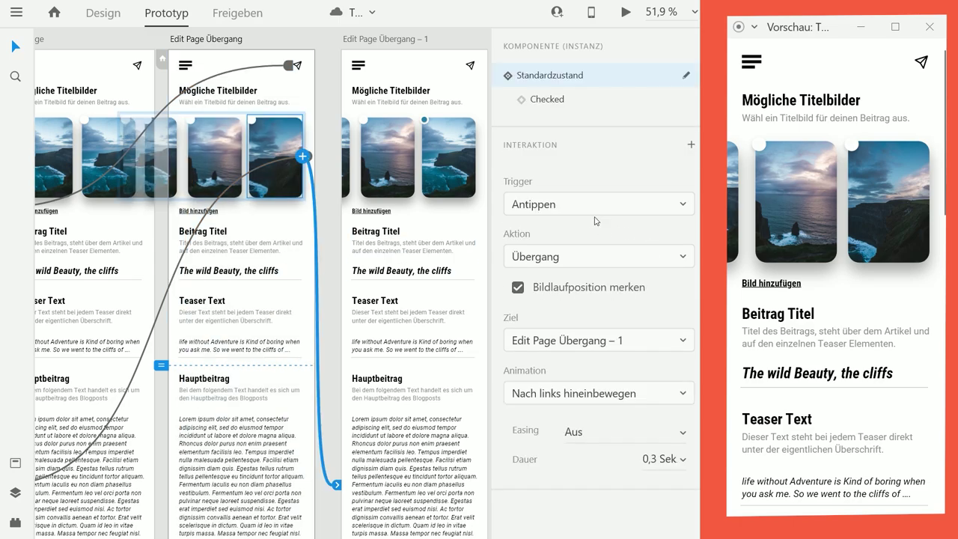
pyautogui.click(565, 396)
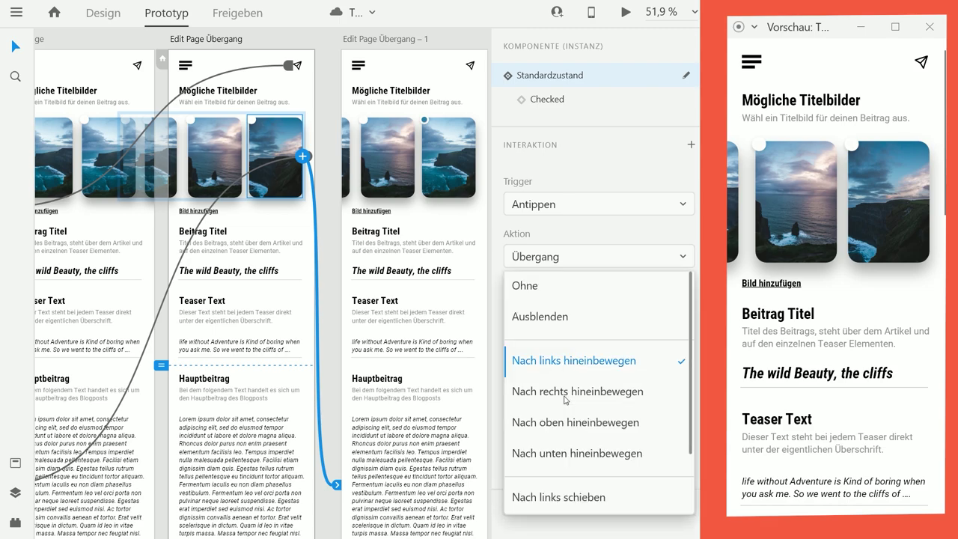
pyautogui.click(547, 294)
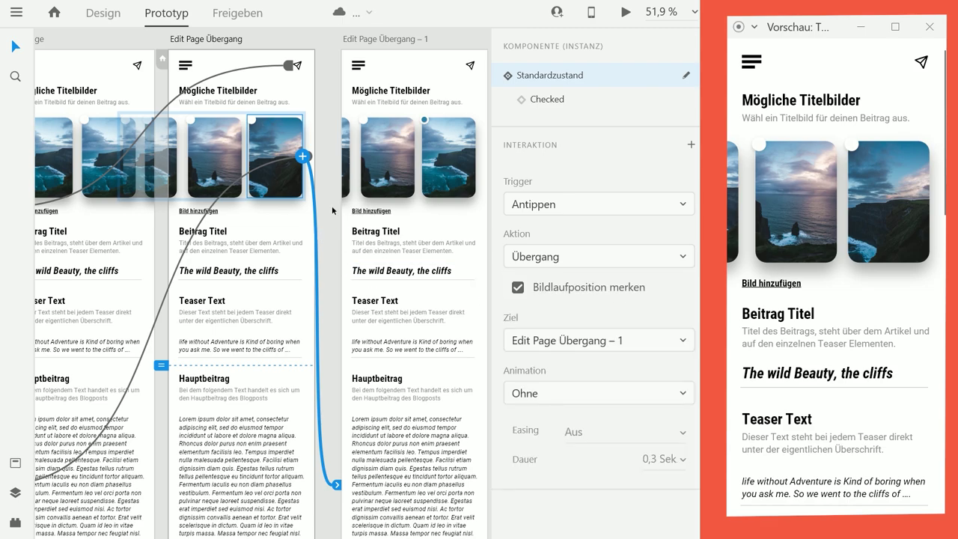
pyautogui.click(882, 189)
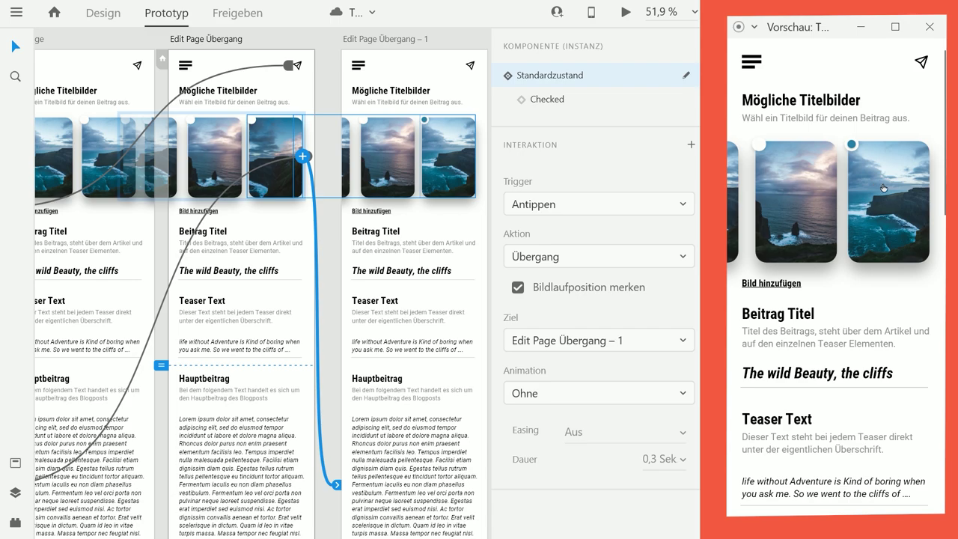
pyautogui.click(325, 90)
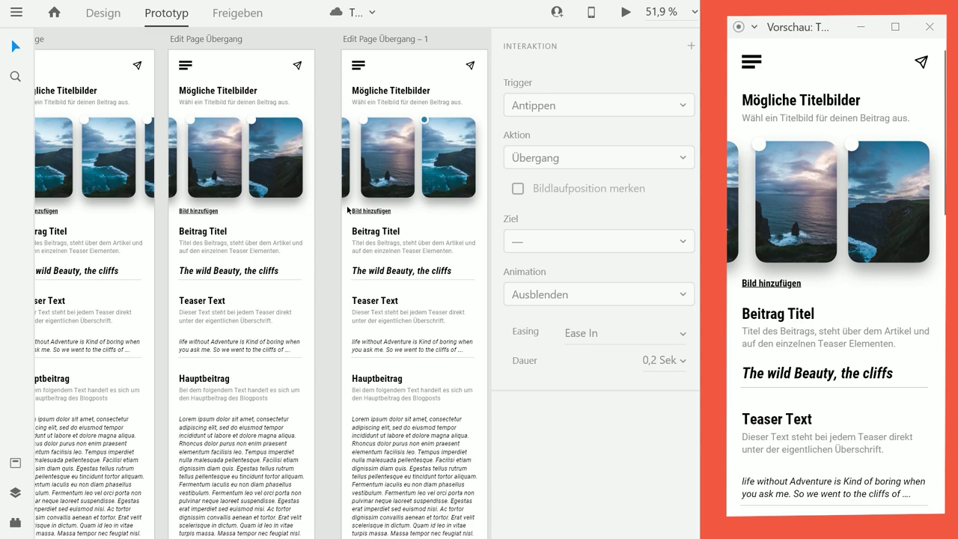
# Demonstrate the state switch on the second title image of Edit Page by toggling between Checked and Standardzustand, ending on Checked.
pyautogui.hscroll(-3, 267, 144)
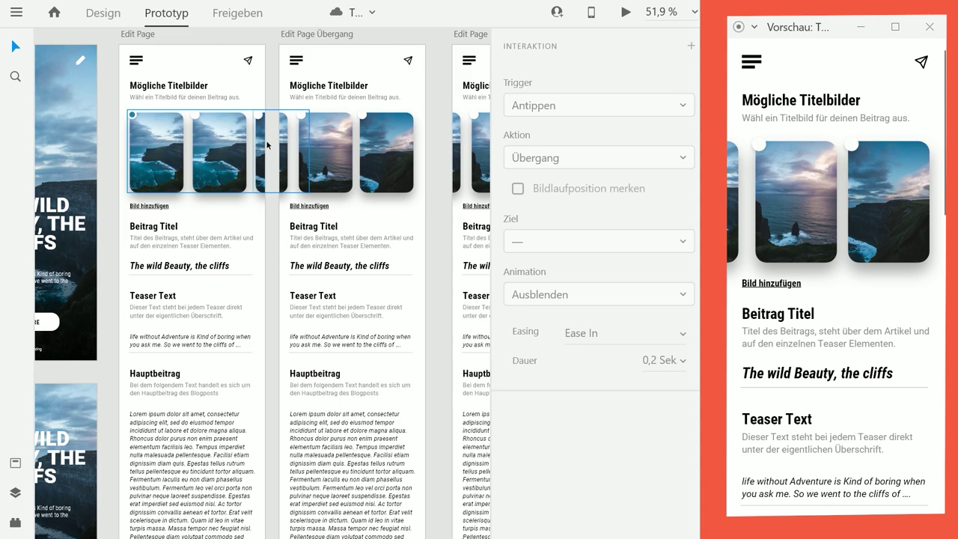
pyautogui.click(218, 143)
pyautogui.hscroll(-3, 186, 131)
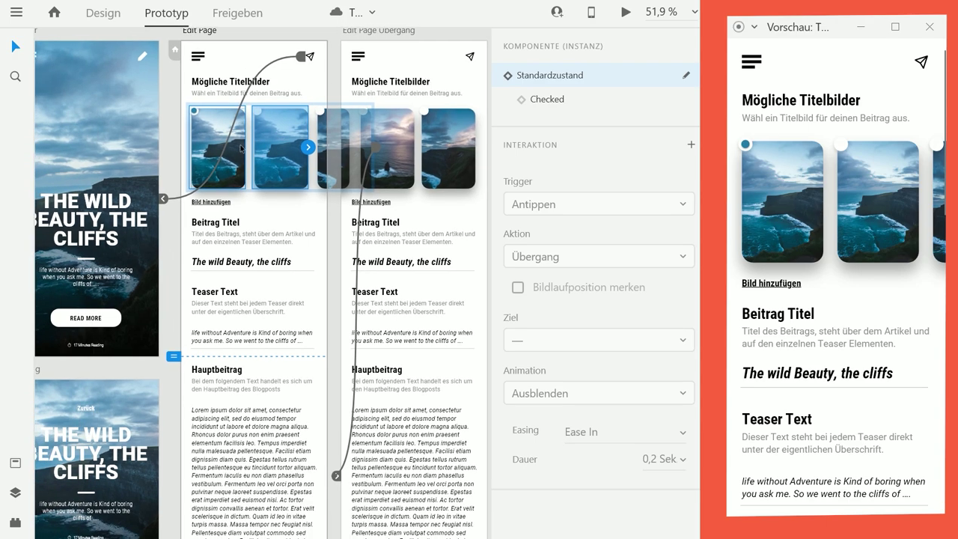
pyautogui.scroll(3, 264, 150)
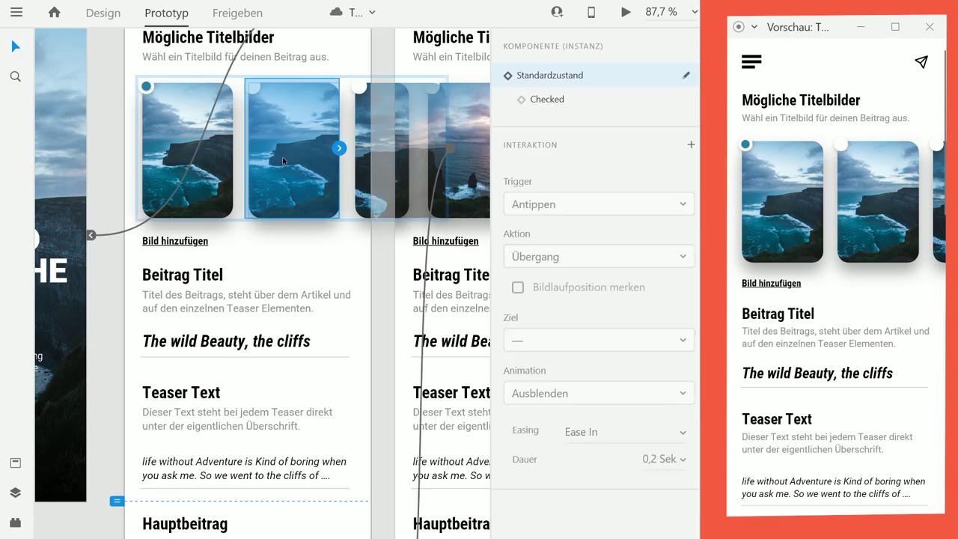
pyautogui.click(530, 101)
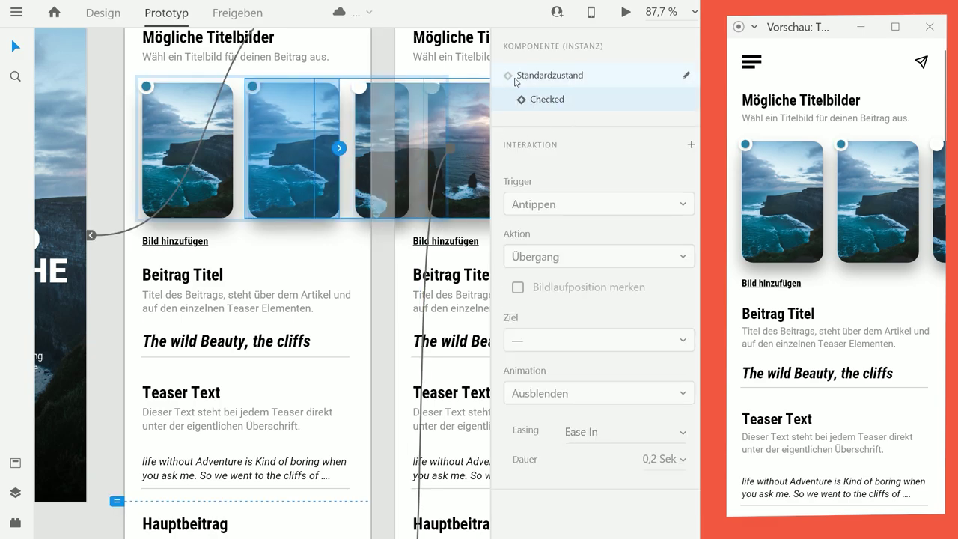
pyautogui.click(513, 78)
pyautogui.click(524, 100)
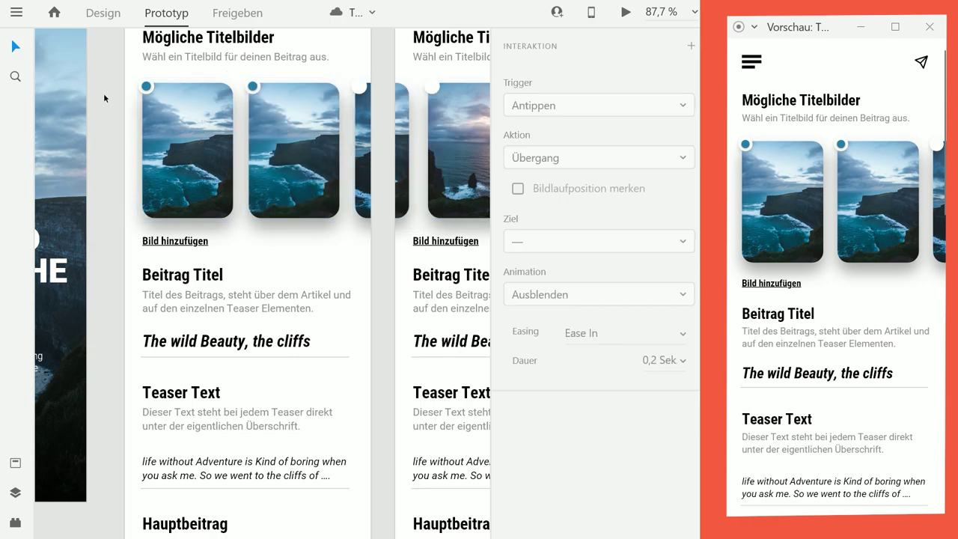
# Return the second title image on Edit Page to Standardzustand and deselect it.
pyautogui.click(267, 157)
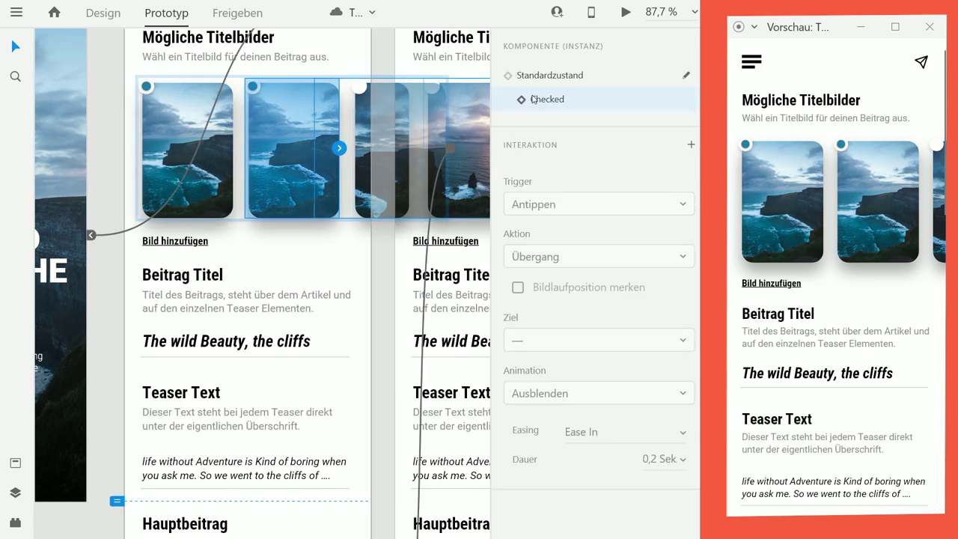
pyautogui.click(507, 79)
pyautogui.click(368, 85)
pyautogui.scroll(-5, 367, 85)
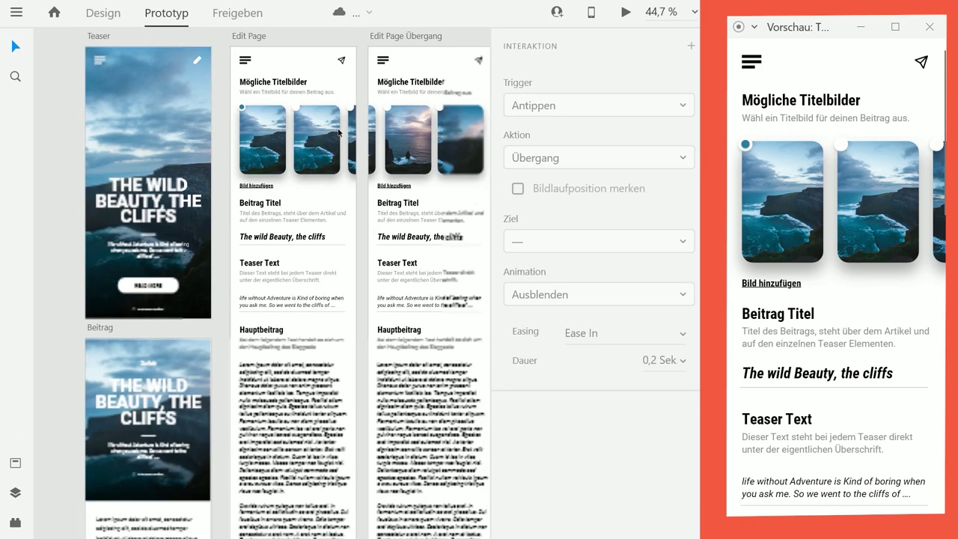
pyautogui.moveTo(327, 108); pyautogui.dragTo(304, 171)
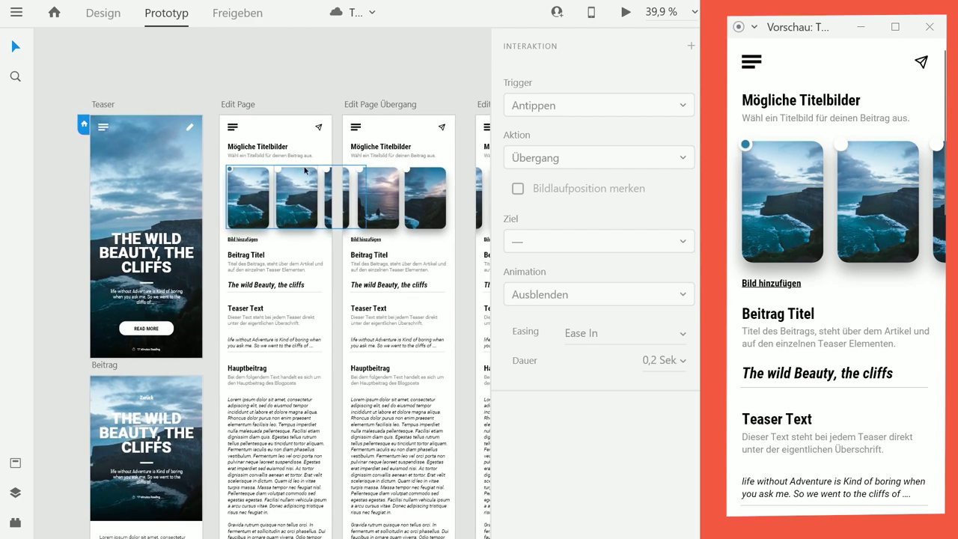